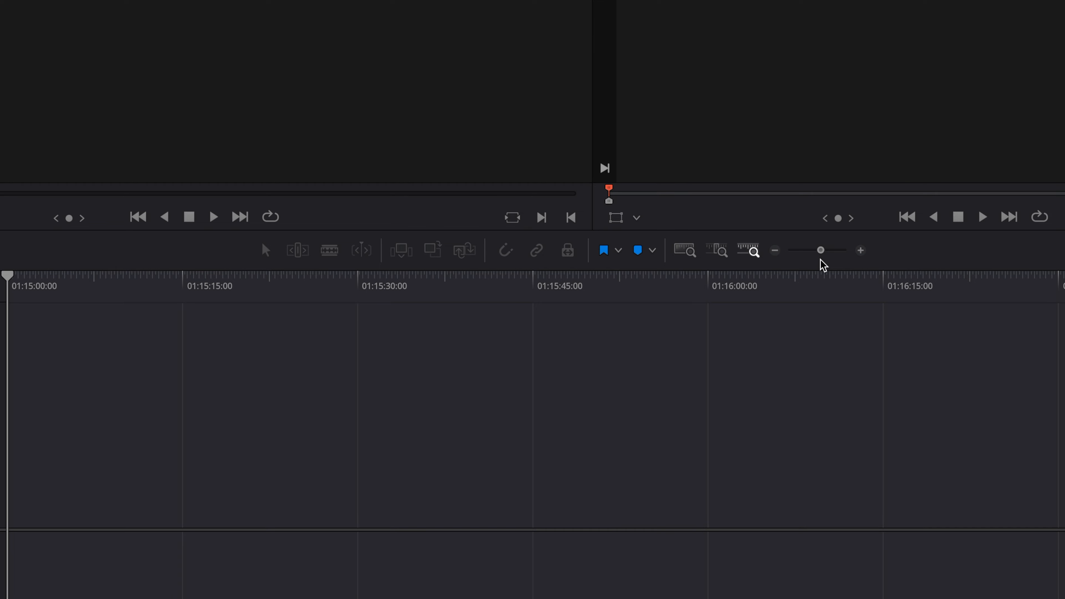
# - Check the resolution and safe-area menus unchanged, then switch the Edit page to one large viewer
pyautogui.click(1044, 77)
pyautogui.click(1044, 77)
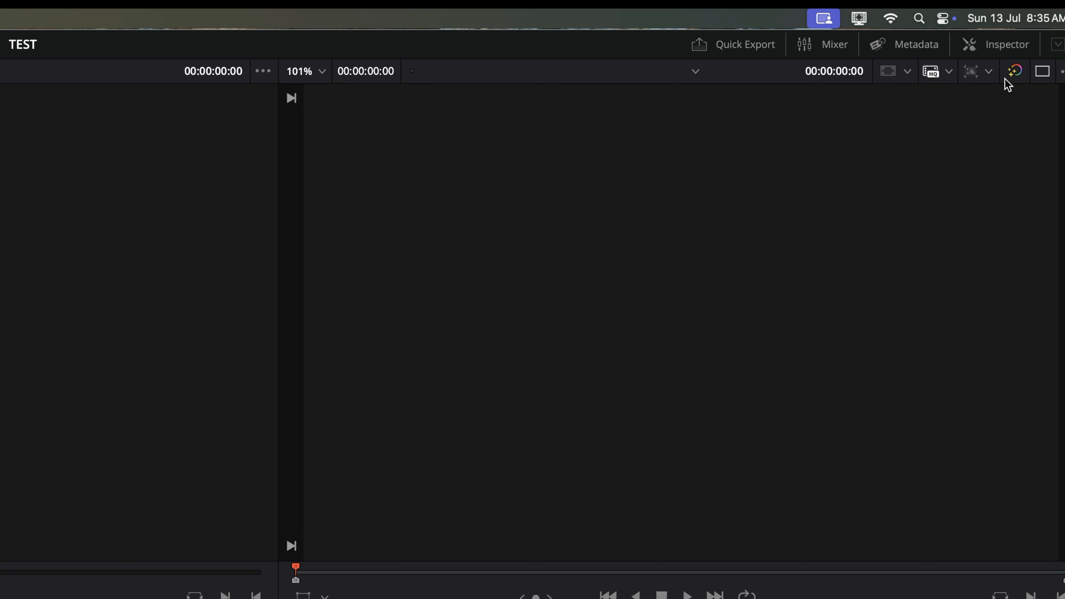
pyautogui.click(989, 72)
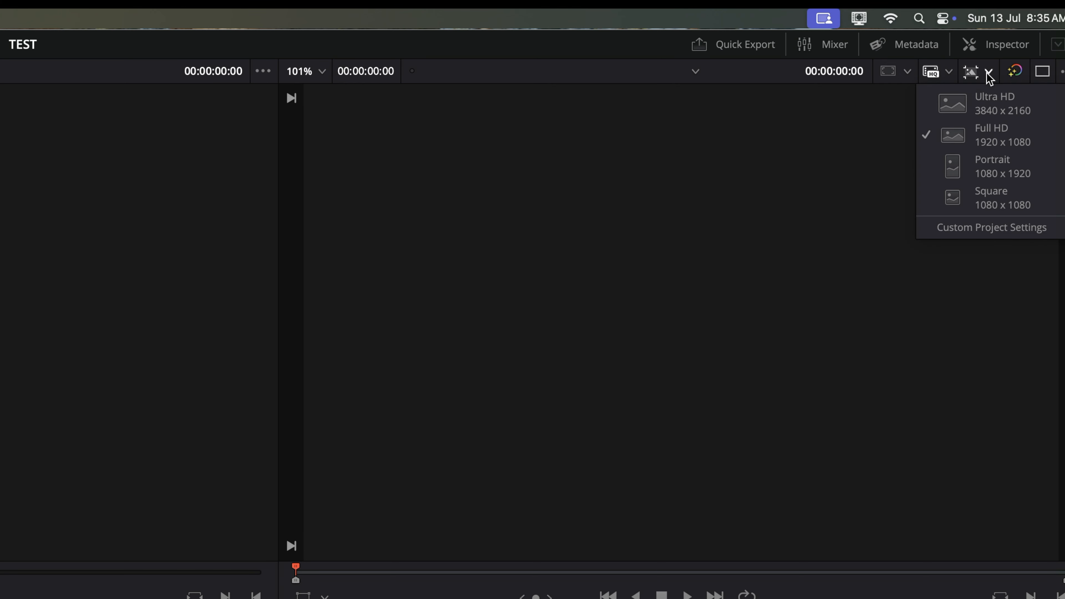
pyautogui.click(989, 74)
pyautogui.click(906, 76)
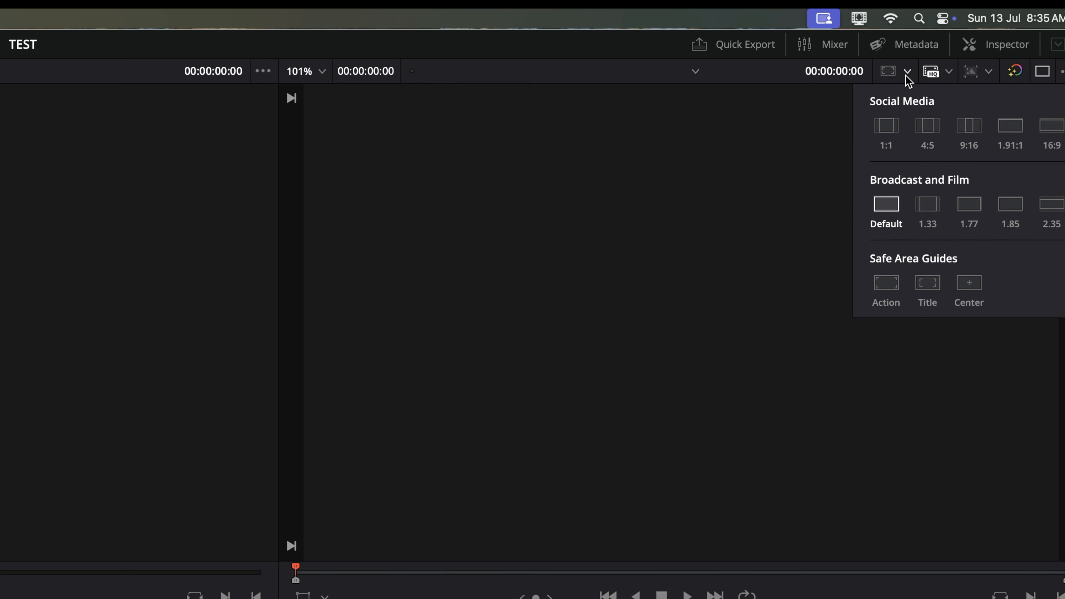
pyautogui.click(906, 76)
pyautogui.click(1043, 77)
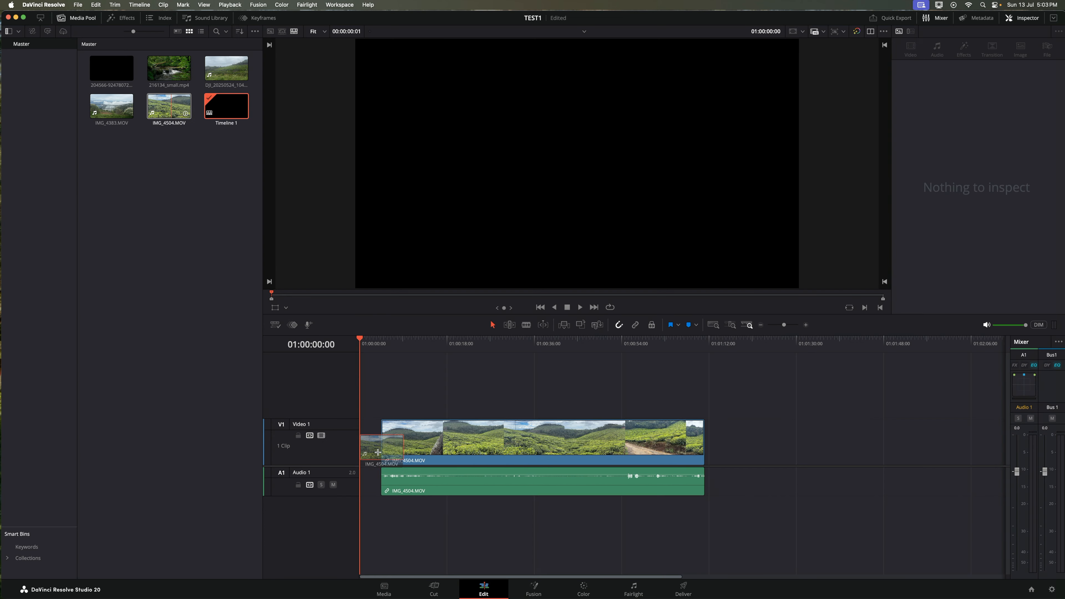
# - Place IMG_4504.MOV from the Media Pool at the start of the timeline
pyautogui.moveTo(357, 452)
pyautogui.mouseDown()
pyautogui.moveTo(378, 452)
pyautogui.moveTo(360, 453)
pyautogui.mouseUp()
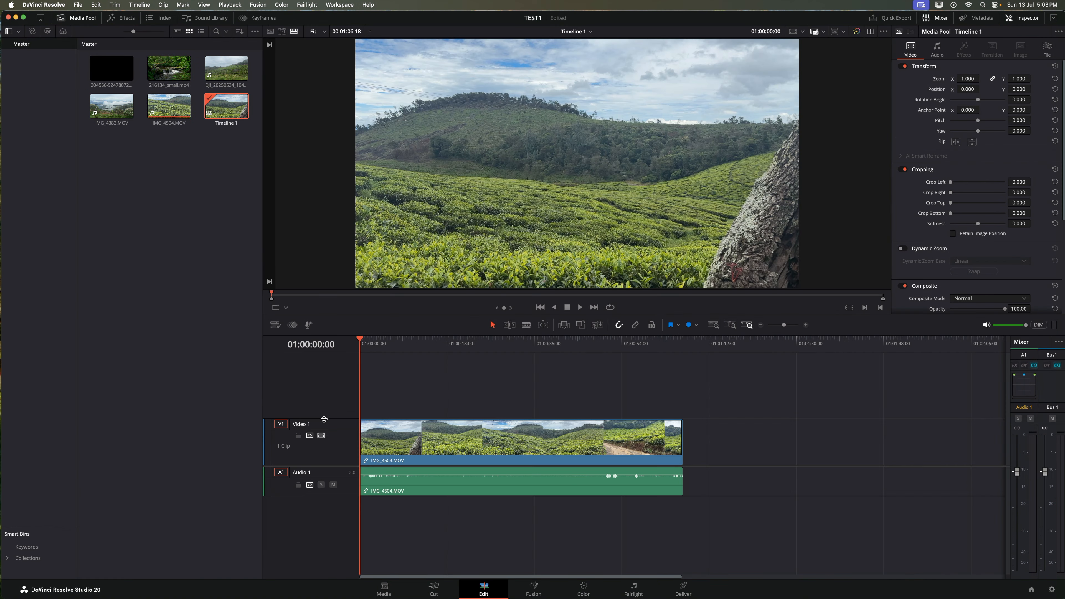
# - Enlarge the Video 1 and Audio 1 track heights and give the viewer more room
pyautogui.moveTo(324, 419)
pyautogui.mouseDown()
pyautogui.moveTo(324, 400)
pyautogui.moveTo(322, 417)
pyautogui.mouseUp()
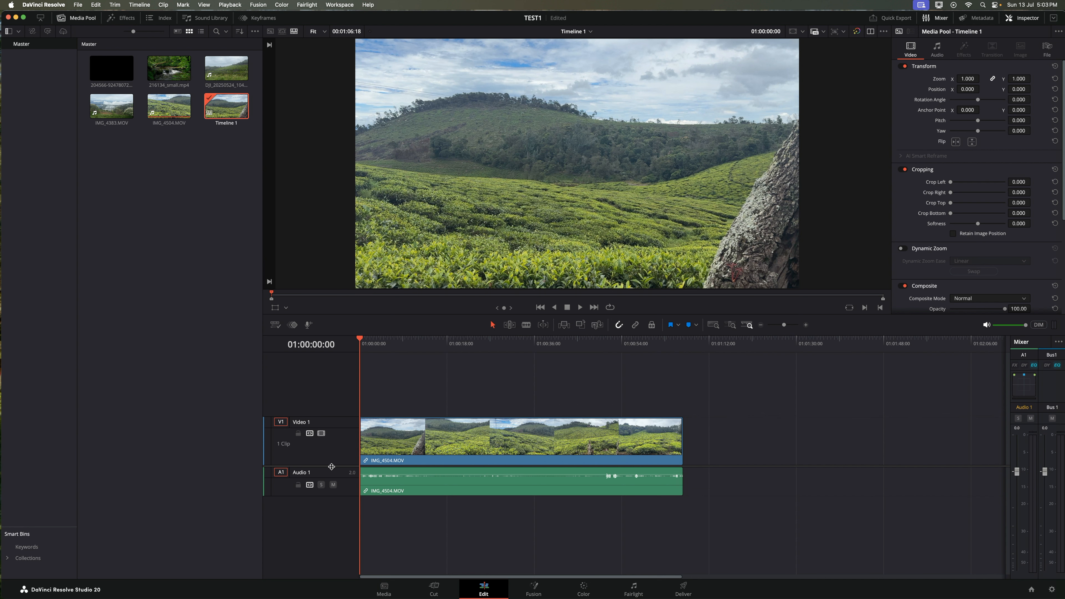
pyautogui.moveTo(334, 460)
pyautogui.mouseDown()
pyautogui.moveTo(334, 433)
pyautogui.moveTo(332, 466)
pyautogui.mouseUp()
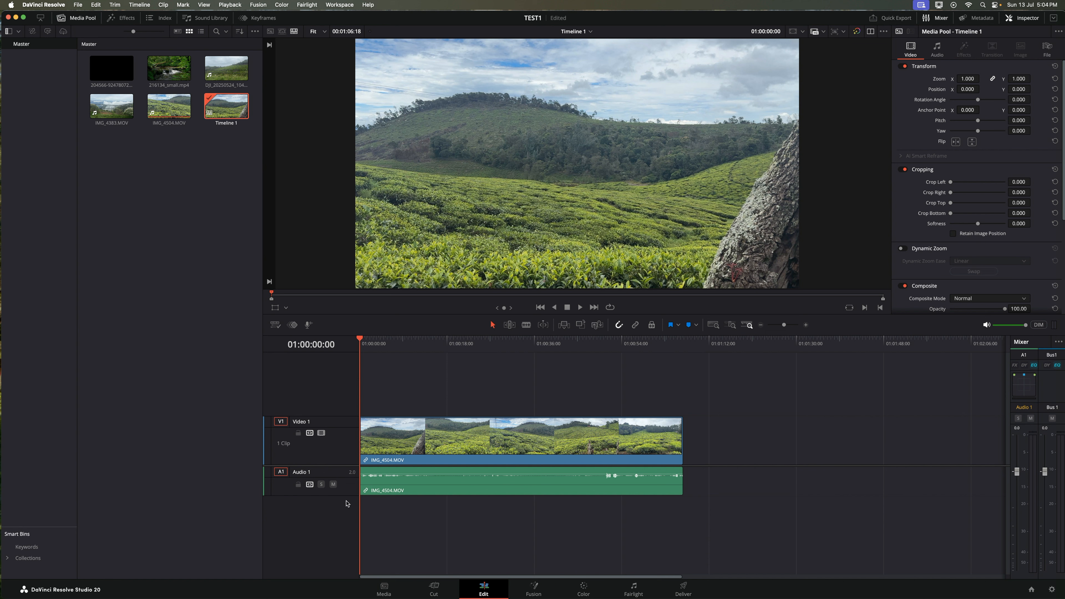
pyautogui.moveTo(347, 495)
pyautogui.mouseDown()
pyautogui.moveTo(348, 540)
pyautogui.moveTo(348, 495)
pyautogui.moveTo(347, 532)
pyautogui.moveTo(348, 497)
pyautogui.moveTo(350, 511)
pyautogui.mouseUp()
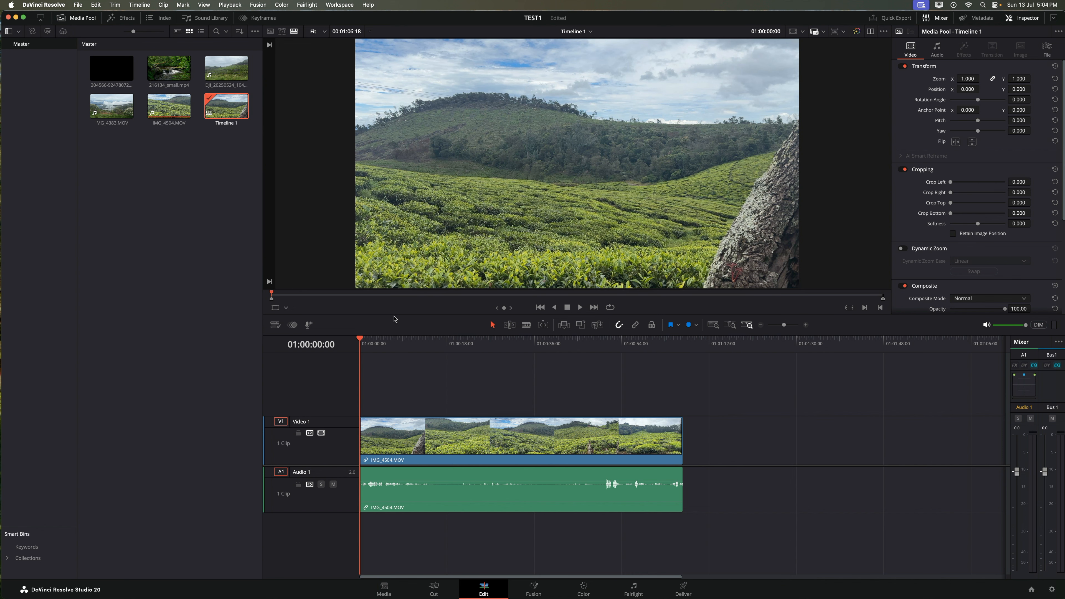
pyautogui.moveTo(394, 314); pyautogui.dragTo(379, 354)
pyautogui.moveTo(263, 230); pyautogui.dragTo(278, 247)
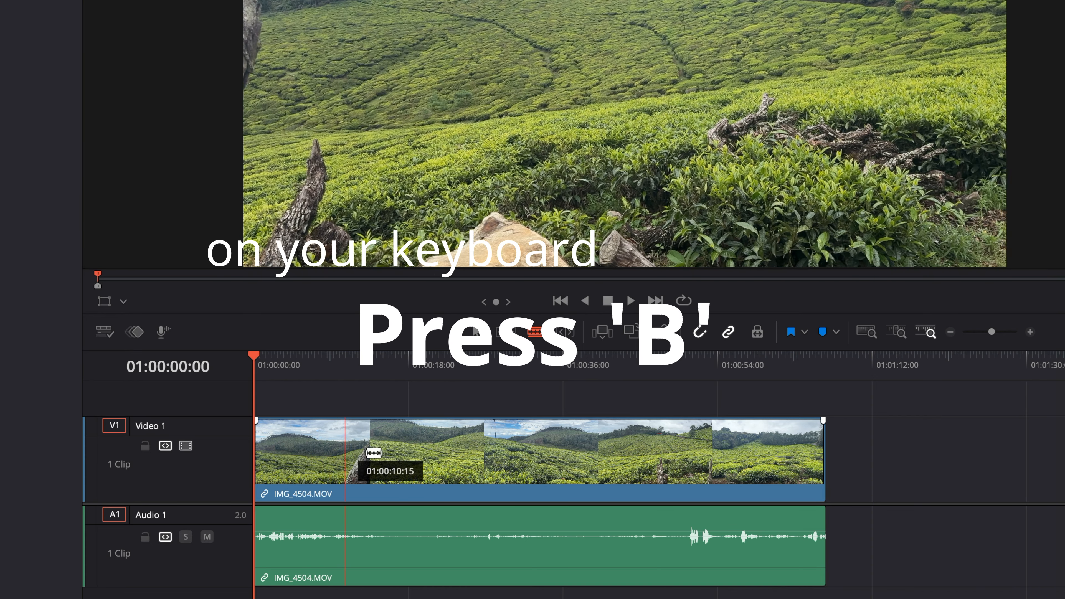
pyautogui.click(370, 454)
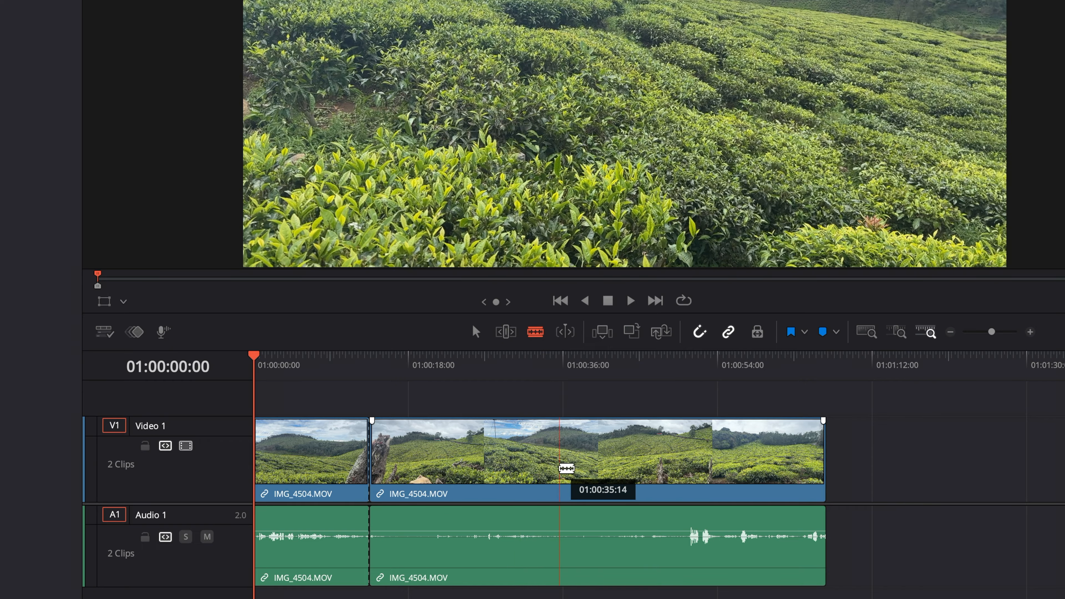
pyautogui.click(502, 464)
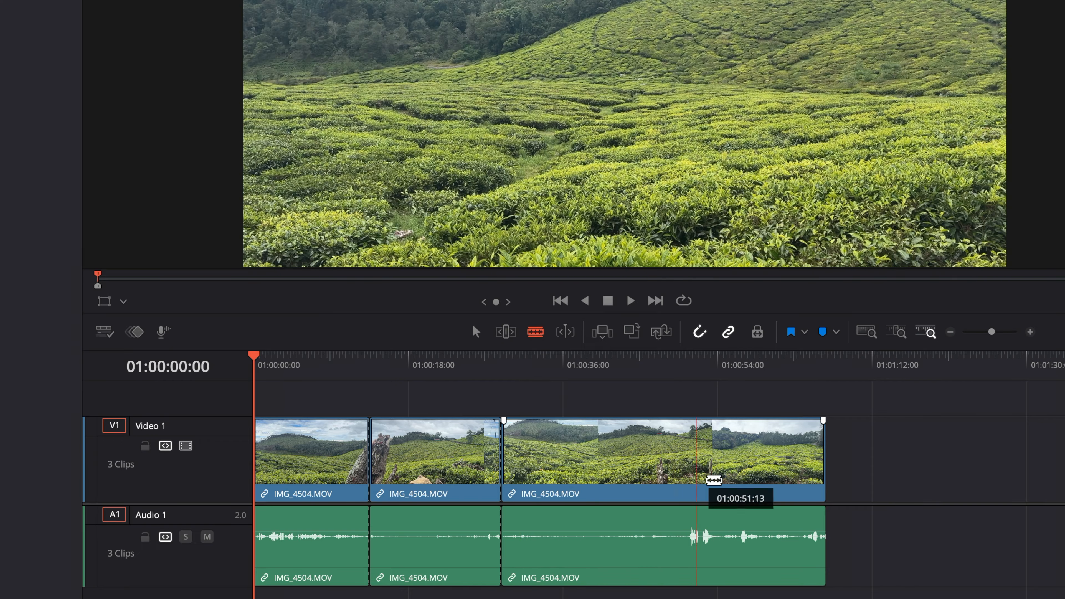
pyautogui.click(713, 480)
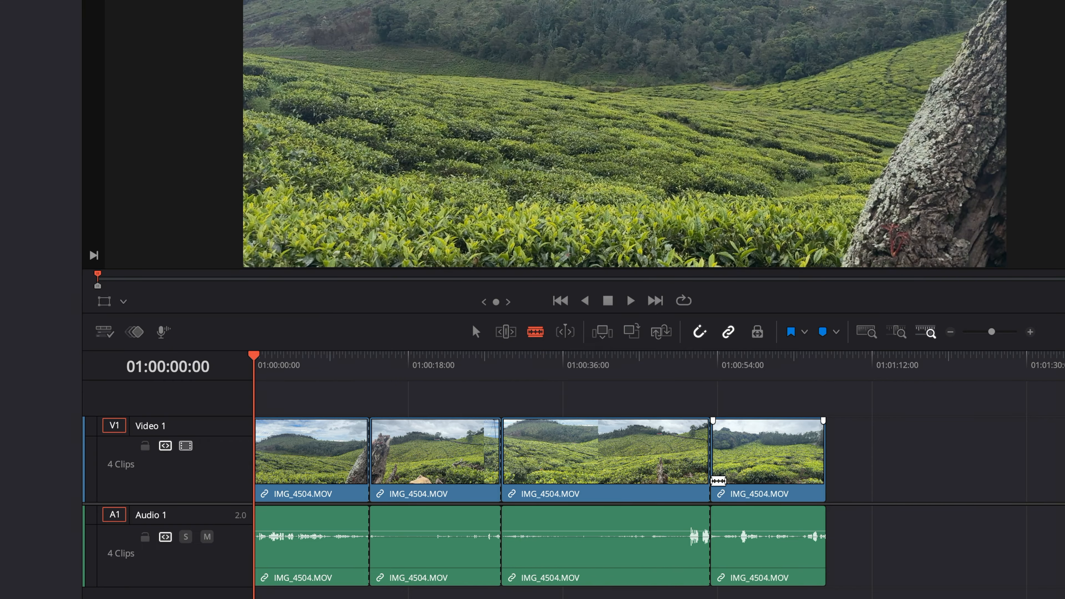
pyautogui.press('a')
pyautogui.click(781, 471)
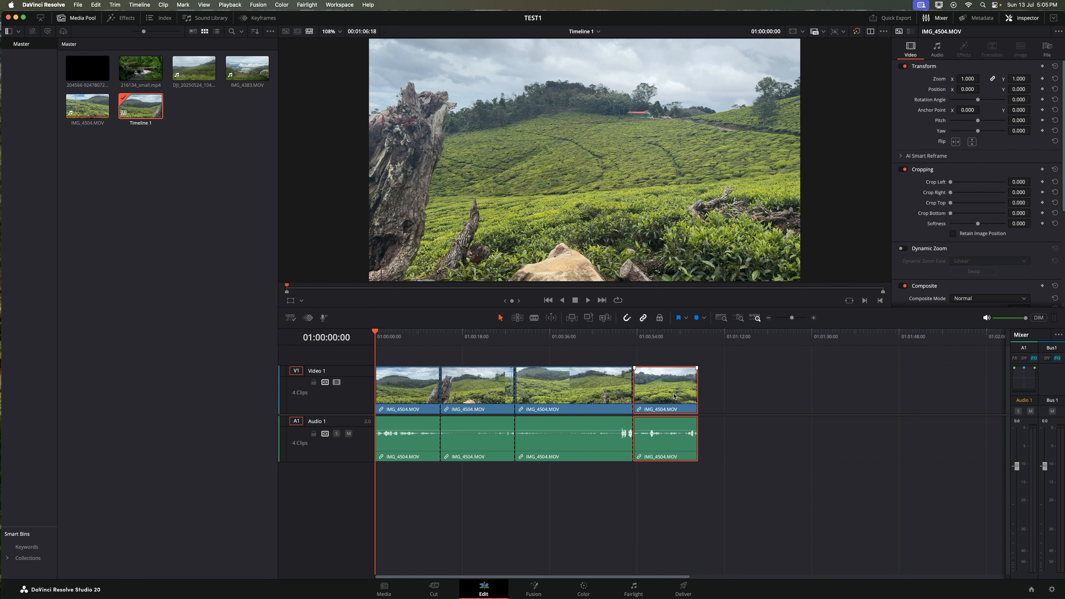
pyautogui.press('BackSpace')
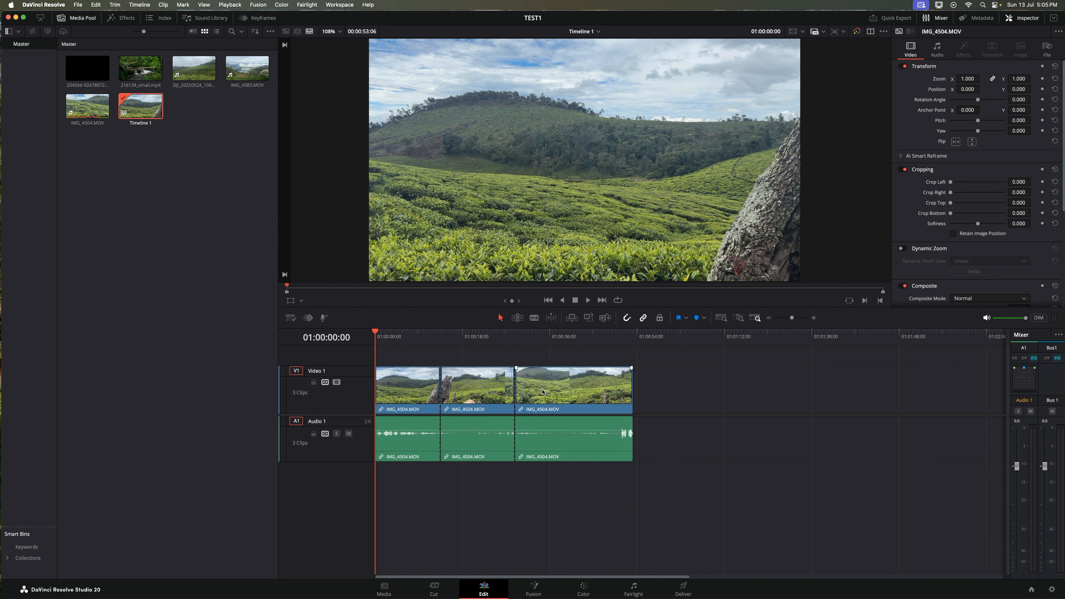
pyautogui.press('super+z')
pyautogui.press('super+z')
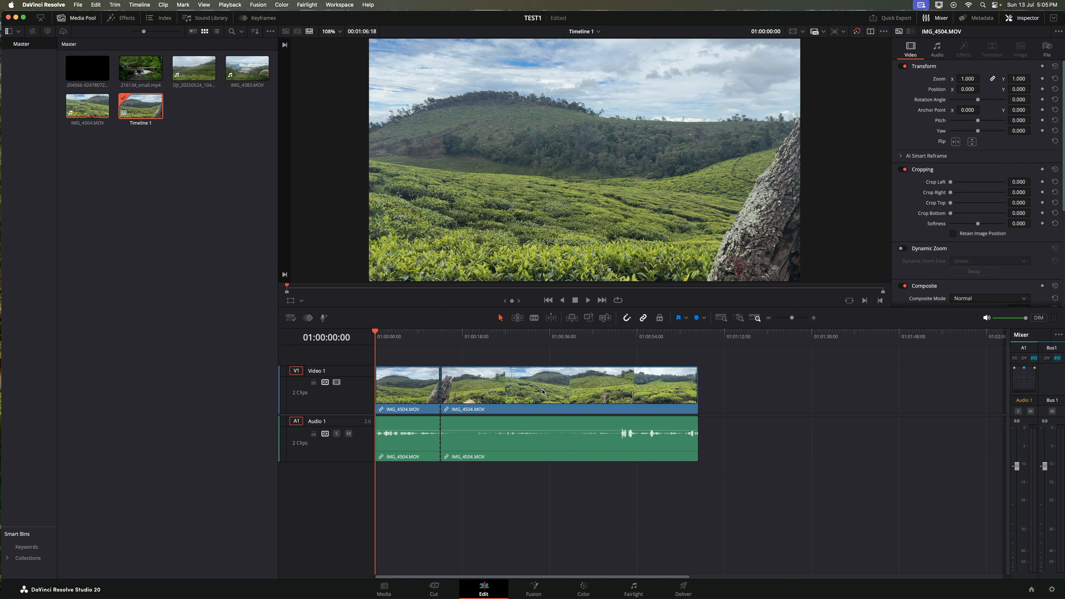
pyautogui.press('super+z')
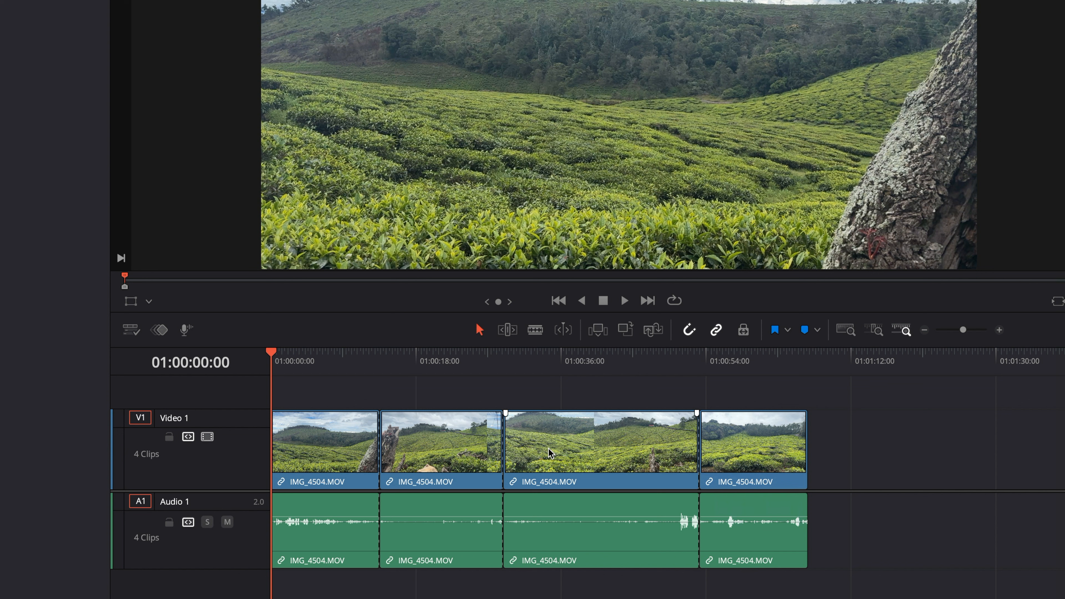
pyautogui.press('super+z')
pyautogui.press('super+z')
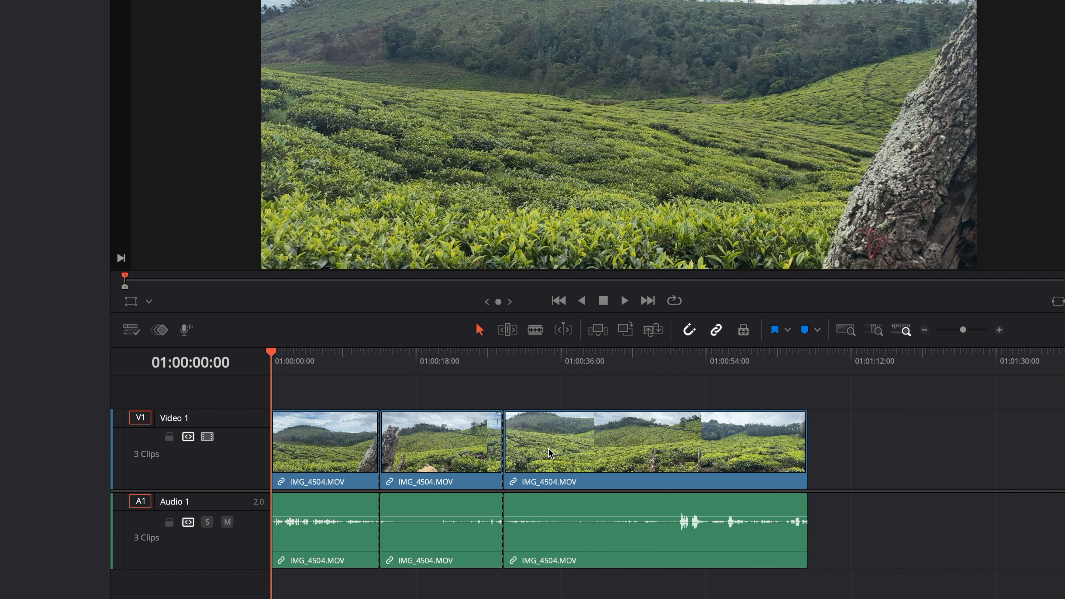
pyautogui.press('super+z')
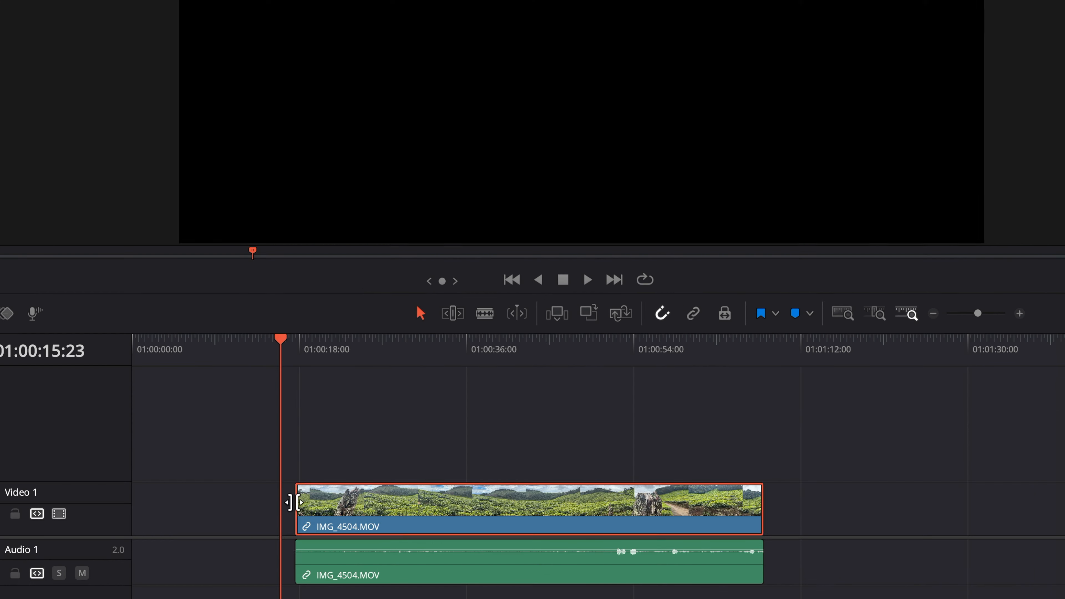
pyautogui.moveTo(293, 500); pyautogui.dragTo(295, 533)
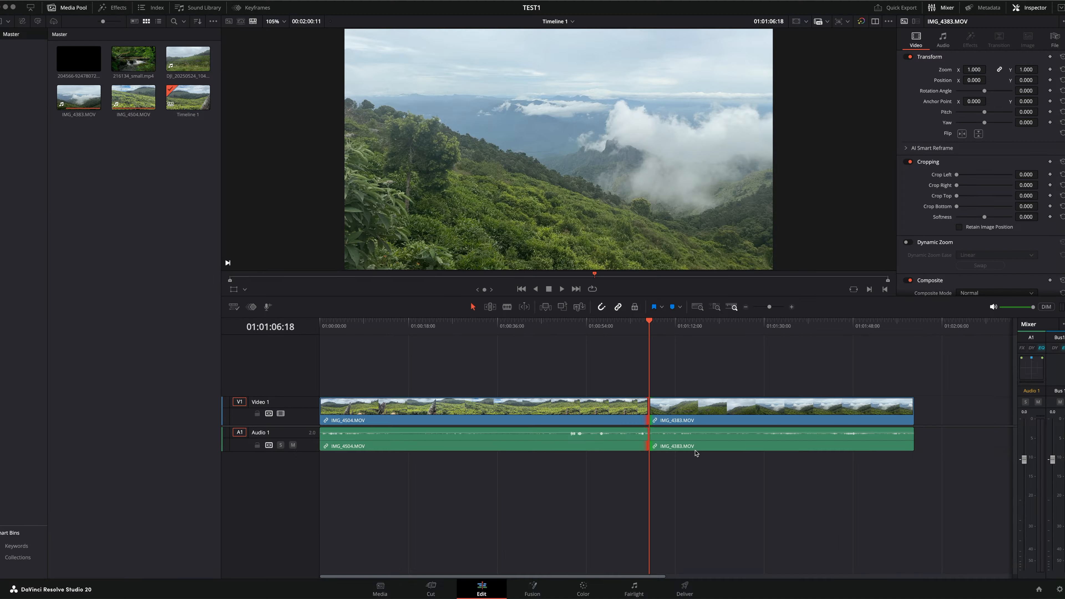
# - Trim the IMG_4504/IMG_4383 cut earlier and move IMG_4383.MOV onto Video 2 and Audio 2
pyautogui.moveTo(649, 406)
pyautogui.mouseDown()
pyautogui.moveTo(593, 417)
pyautogui.moveTo(646, 419)
pyautogui.mouseUp()
pyautogui.click(679, 425)
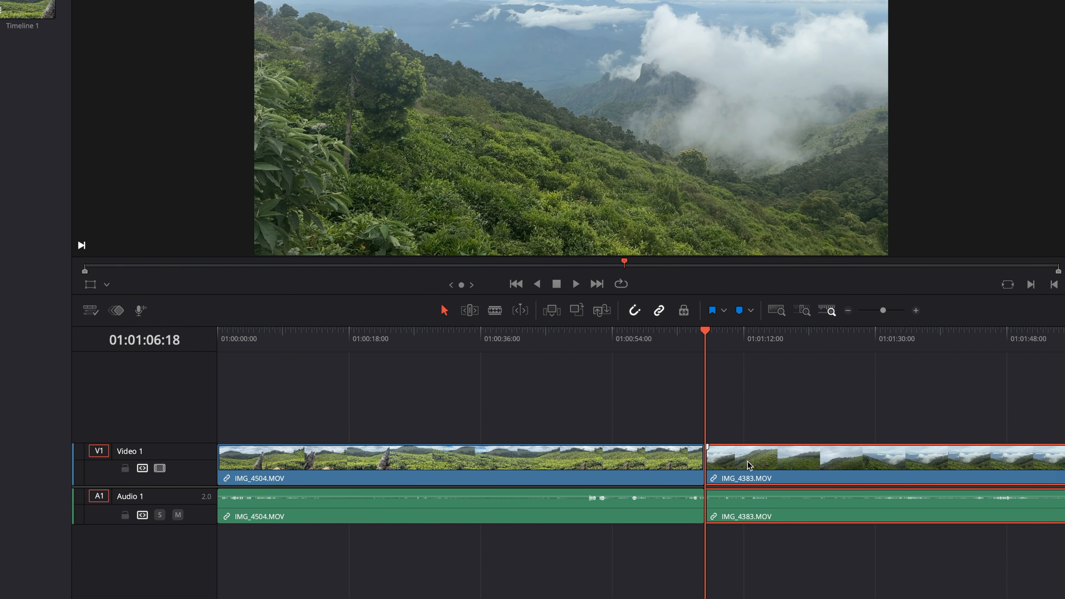
pyautogui.moveTo(693, 419); pyautogui.dragTo(873, 419)
pyautogui.moveTo(1038, 475); pyautogui.dragTo(977, 495)
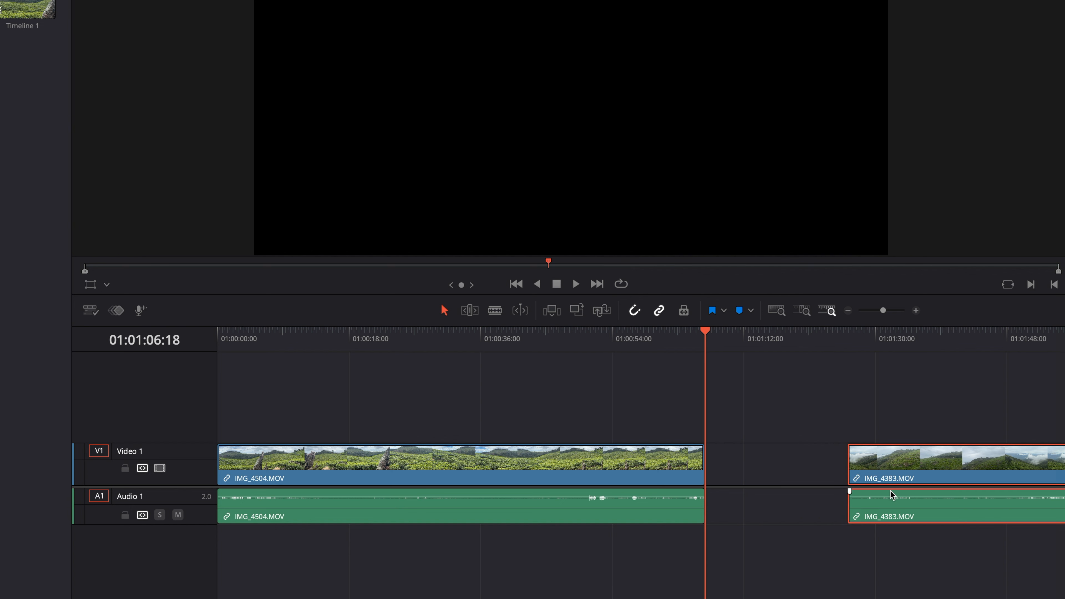
pyautogui.moveTo(913, 474); pyautogui.dragTo(589, 435)
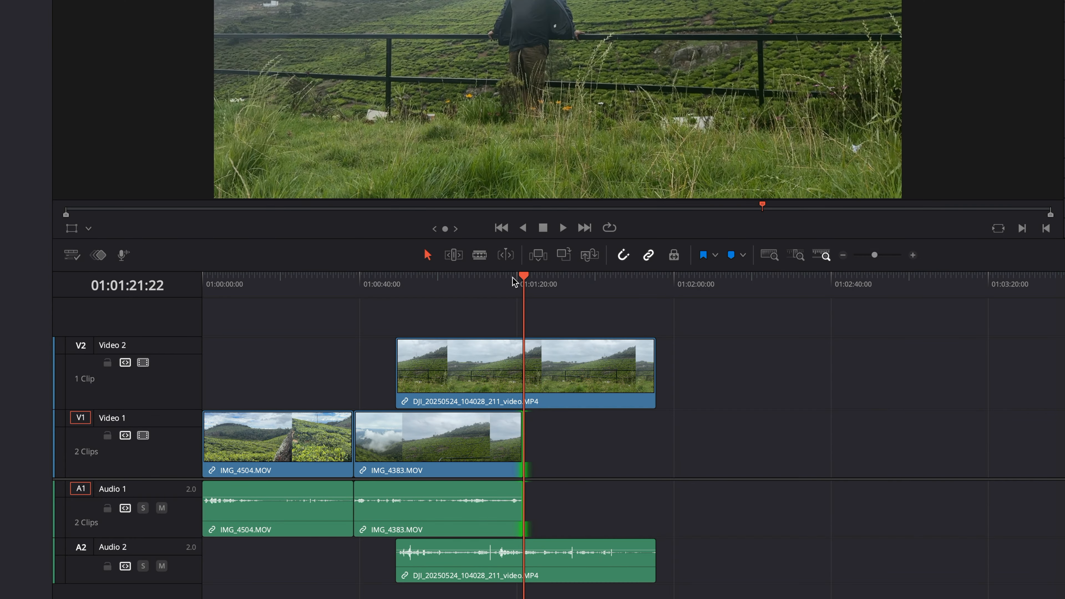
# - Roll the cut between IMG_4504 and IMG_4383 earlier
pyautogui.moveTo(504, 280); pyautogui.dragTo(524, 339)
pyautogui.moveTo(352, 433)
pyautogui.mouseDown()
pyautogui.moveTo(326, 439)
pyautogui.moveTo(347, 440)
pyautogui.mouseUp()
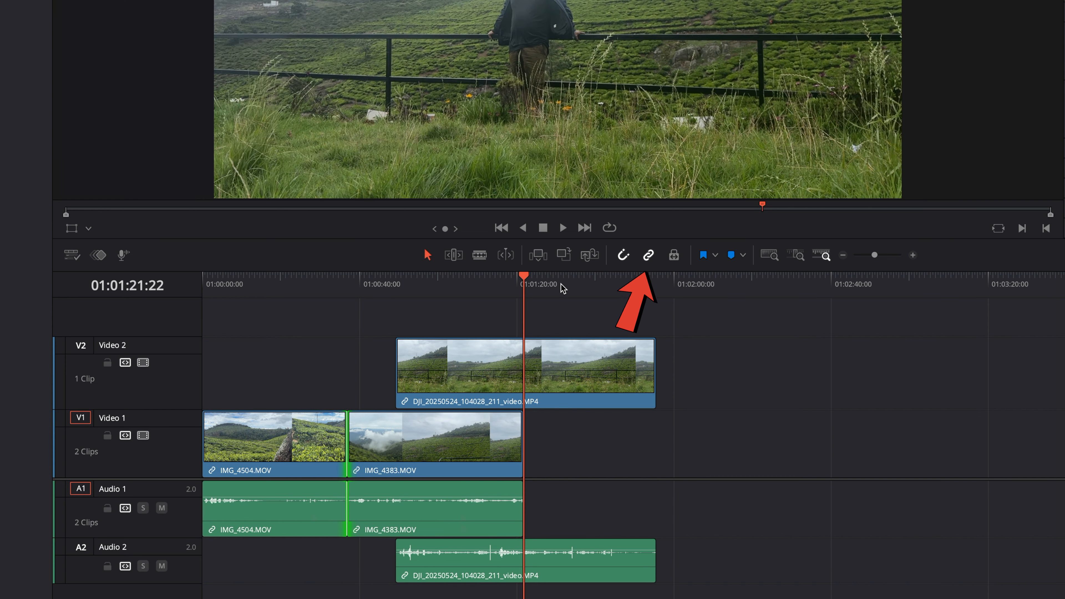
pyautogui.moveTo(524, 278); pyautogui.dragTo(603, 277)
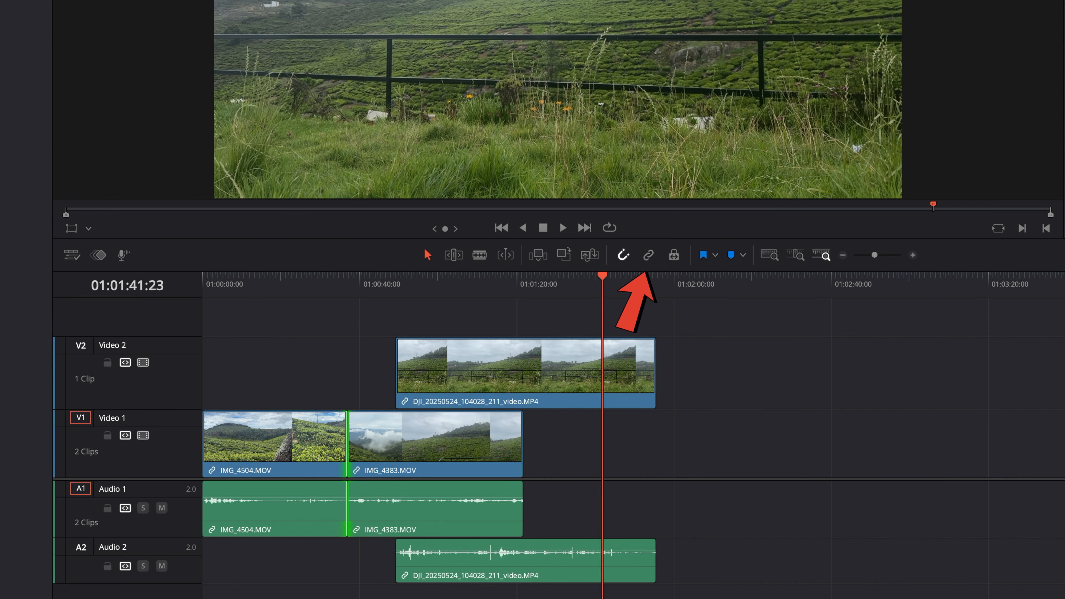
# - Delete the DJI clip's audio on A2 and IMG_4383's audio clip
pyautogui.click(484, 567)
pyautogui.moveTo(484, 567); pyautogui.dragTo(513, 570)
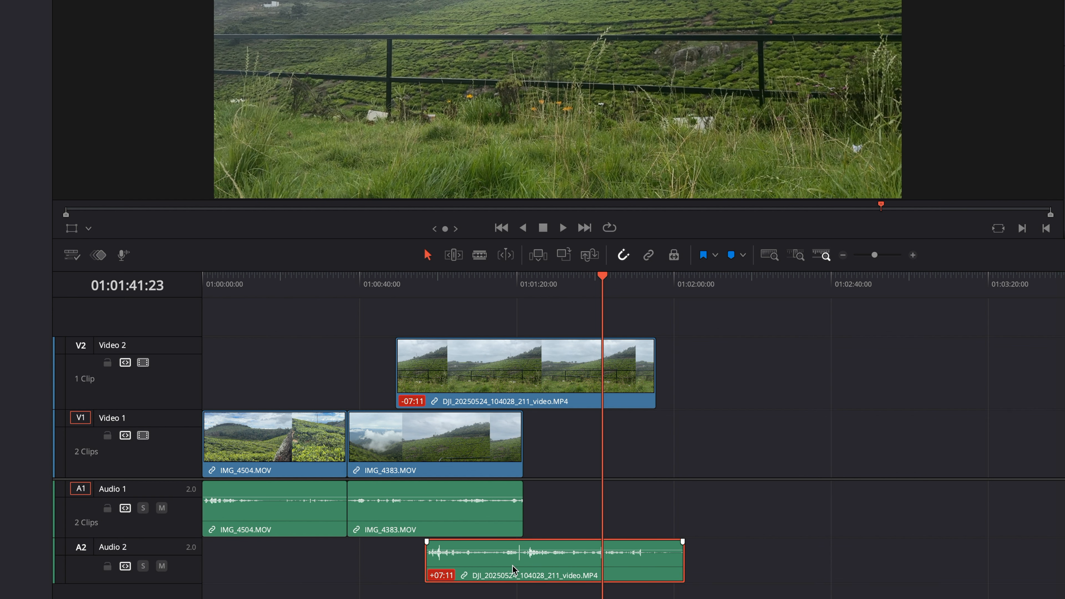
pyautogui.press('BackSpace')
pyautogui.moveTo(430, 297); pyautogui.dragTo(601, 330)
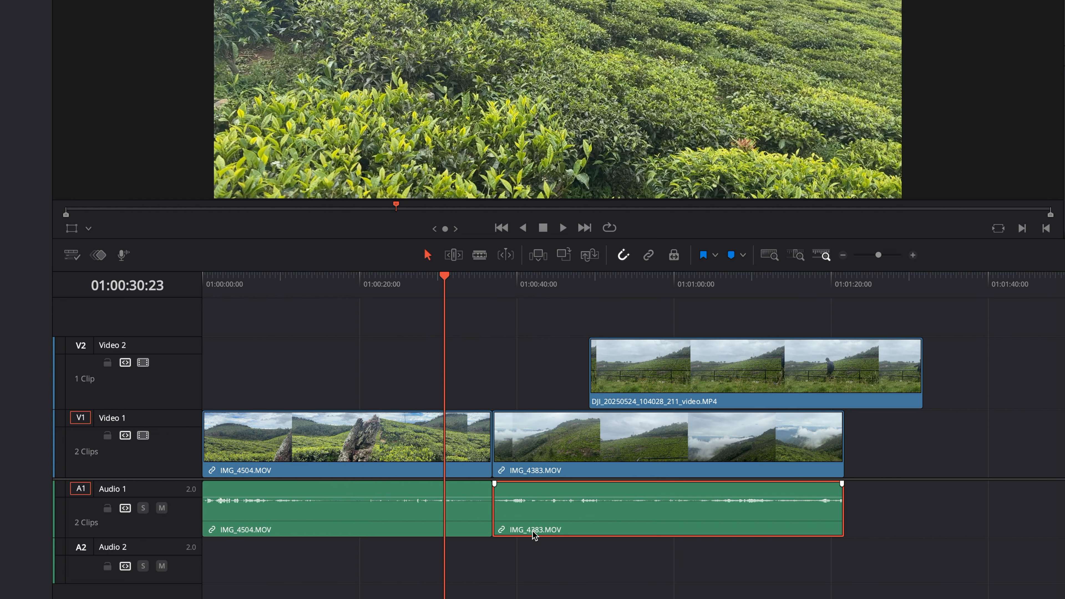
pyautogui.rightClick(502, 528)
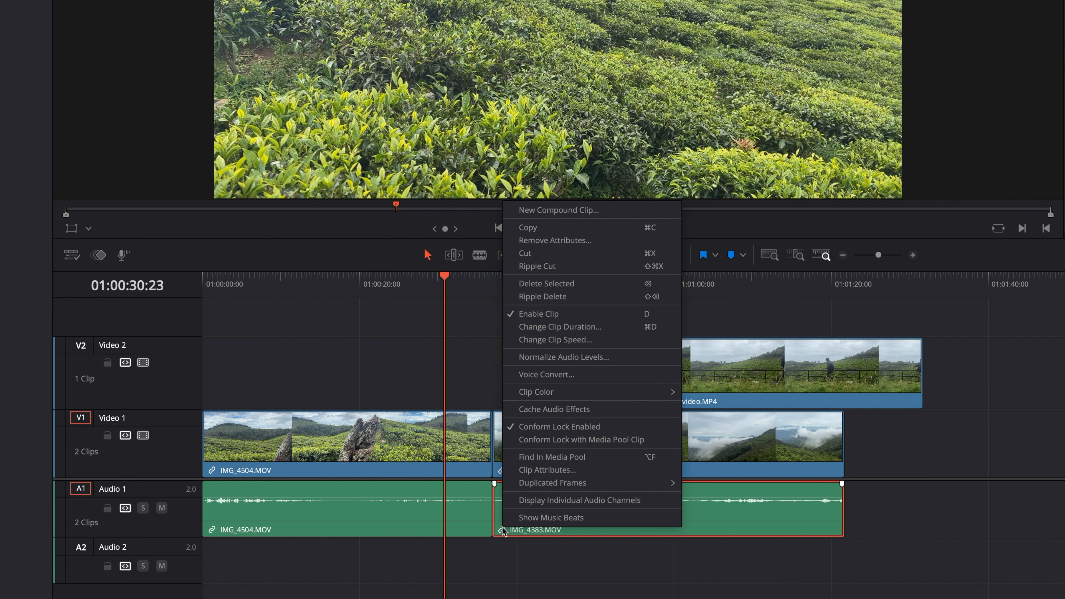
pyautogui.click(545, 283)
pyautogui.rightClick(386, 516)
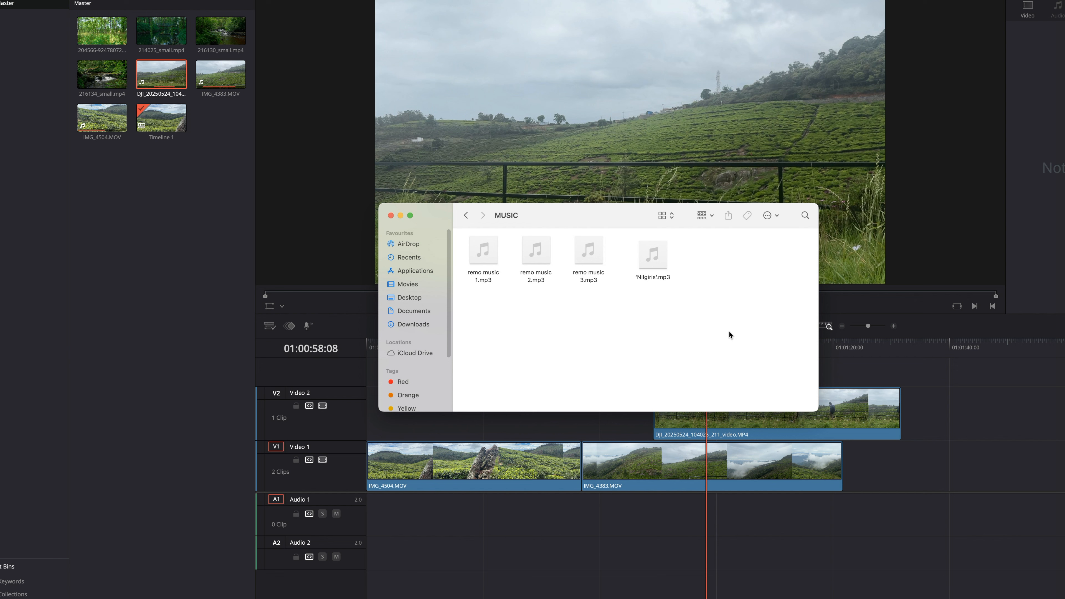
# - Import 'Nilgiris'.mp3 from the MUSIC folder into the media pool
pyautogui.moveTo(651, 265); pyautogui.dragTo(179, 214)
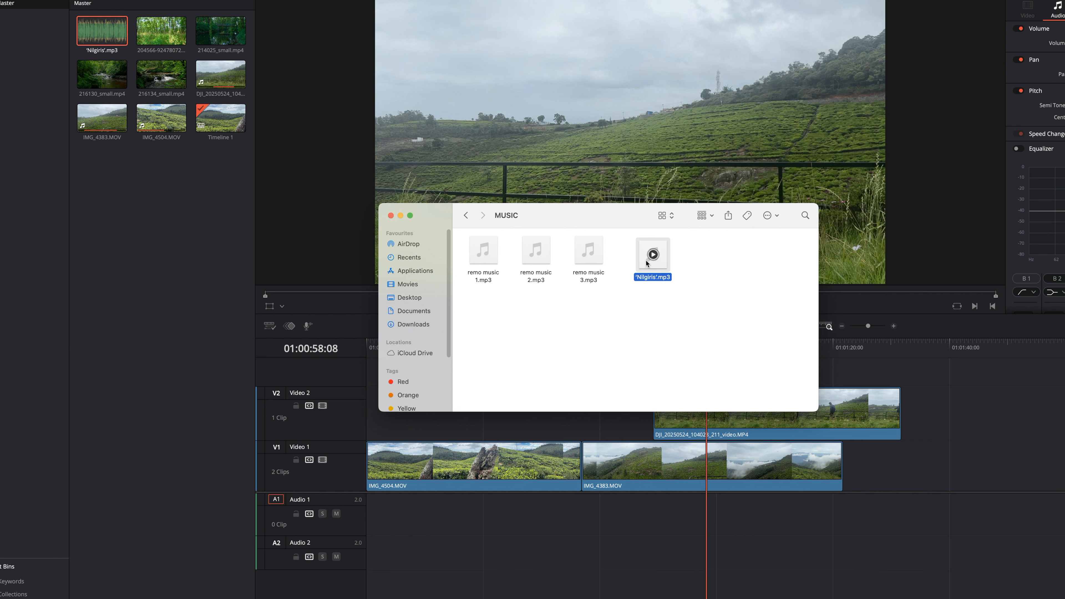
# - Import the three remo music files from the MUSIC folder into the media pool
pyautogui.click(176, 213)
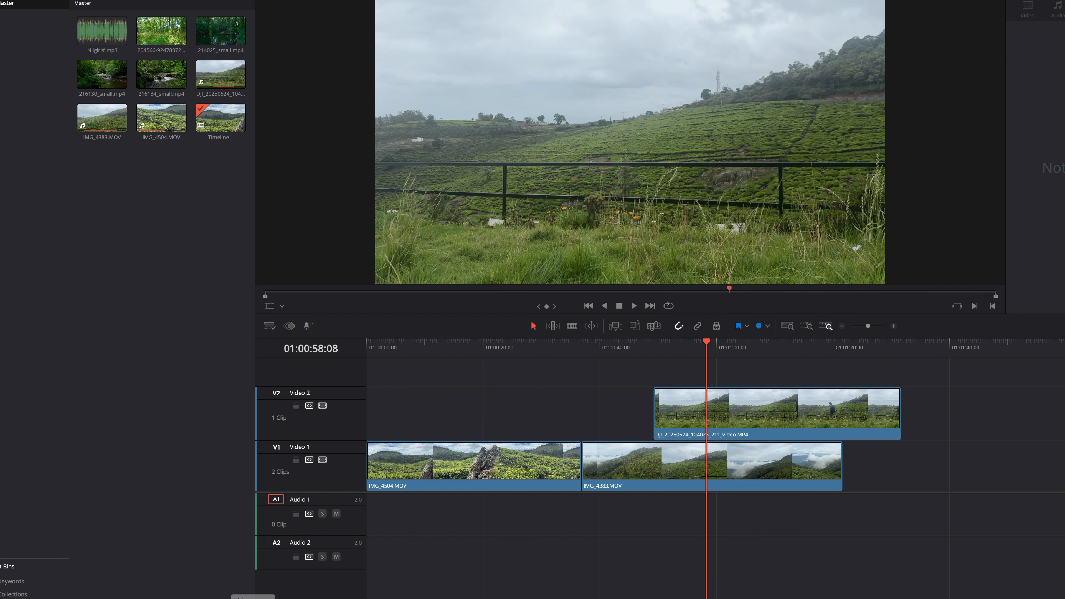
pyautogui.click(155, 592)
pyautogui.moveTo(475, 245); pyautogui.dragTo(131, 195)
pyautogui.click(131, 195)
# - Place 'Nilgiris'.mp3 on Audio 1 and a remo music clip on Audio 2, adjusting its volume
pyautogui.moveTo(103, 31); pyautogui.dragTo(369, 507)
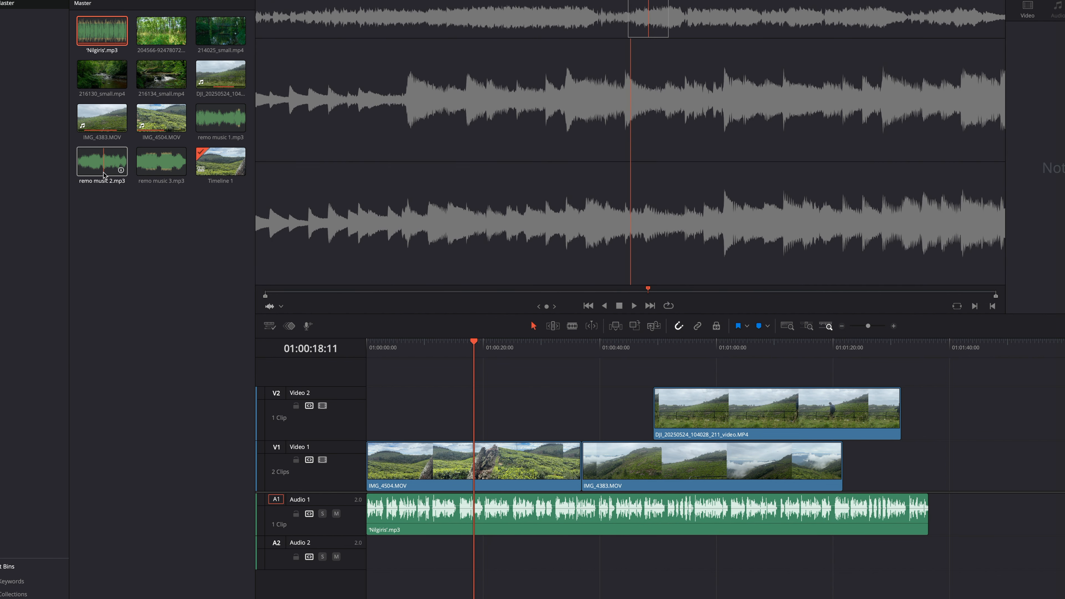
pyautogui.moveTo(149, 167); pyautogui.dragTo(380, 550)
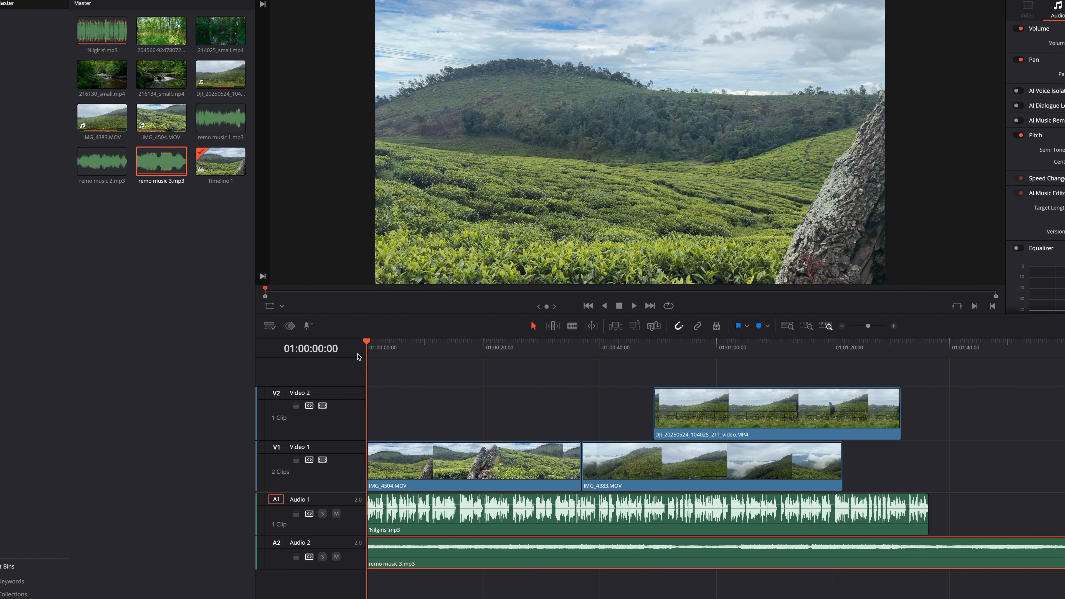
pyautogui.press('space')
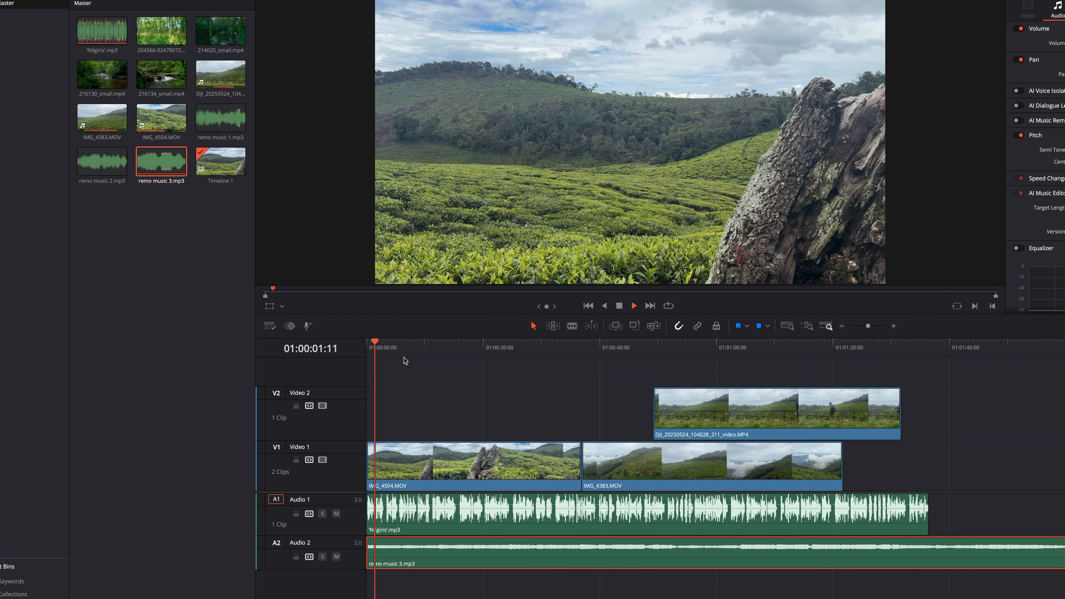
pyautogui.moveTo(569, 545); pyautogui.dragTo(569, 543)
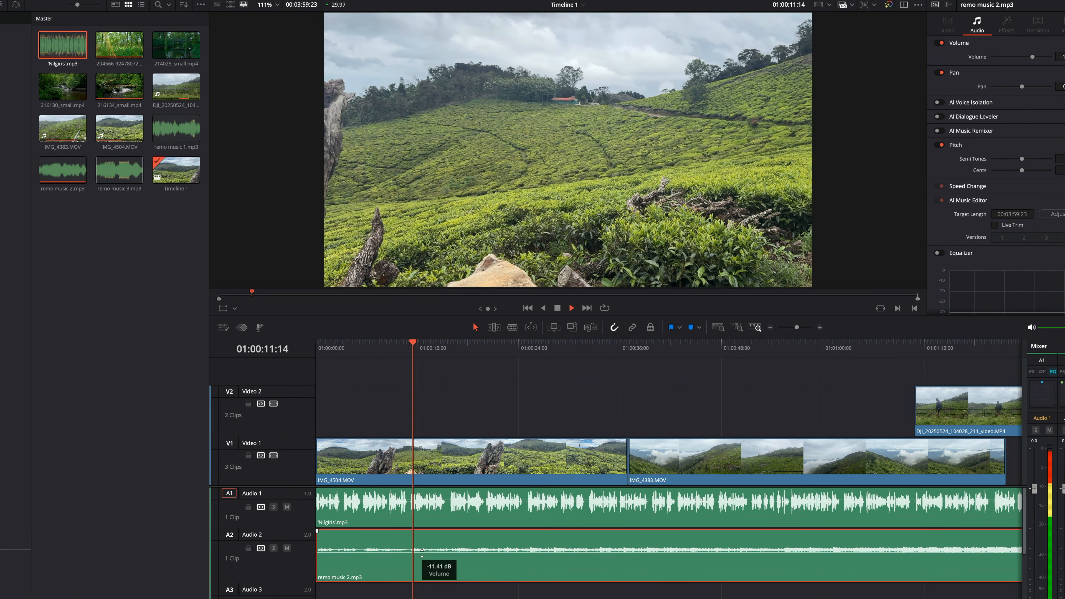
# - Lower the remo music 2.mp3 clip on Audio 2 to about -19.57 dB
pyautogui.moveTo(422, 550); pyautogui.dragTo(421, 559)
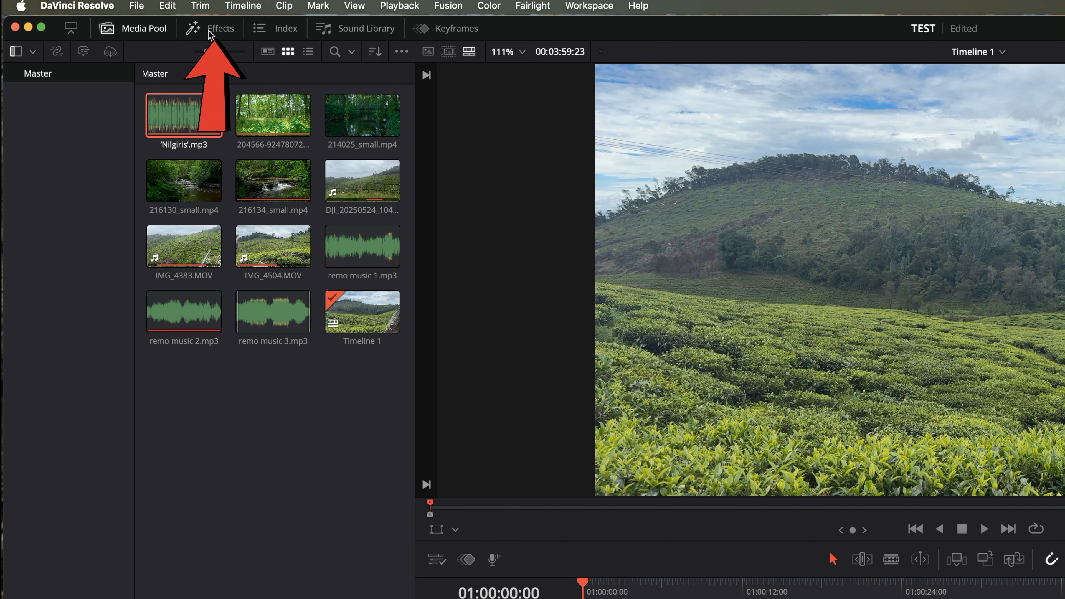
# - Add the Text Box Swipe In title from Toolbox > Titles at the start of Video 2
pyautogui.click(208, 30)
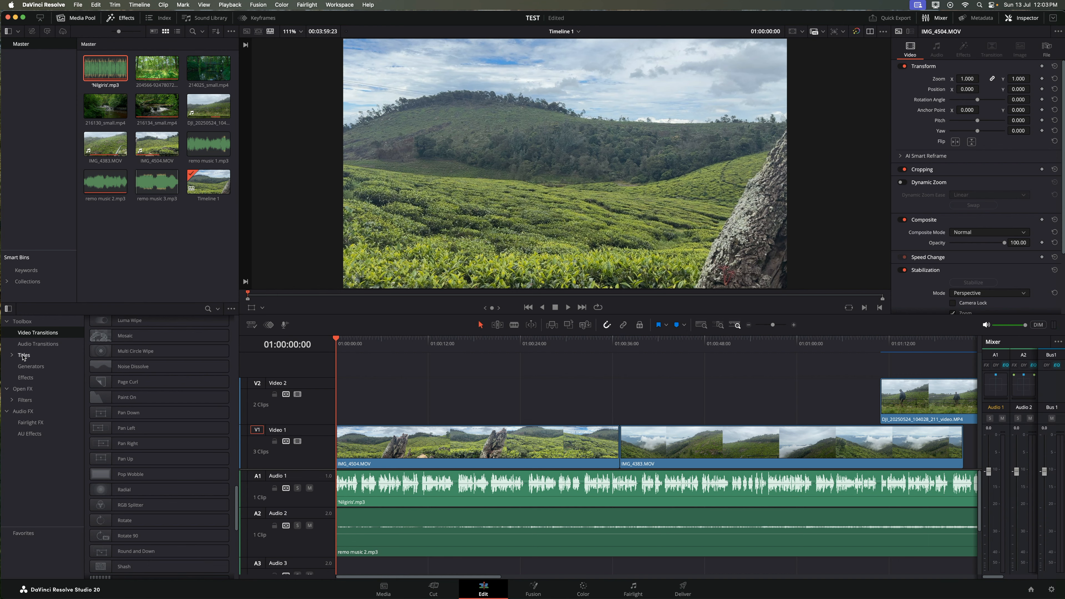
pyautogui.click(24, 356)
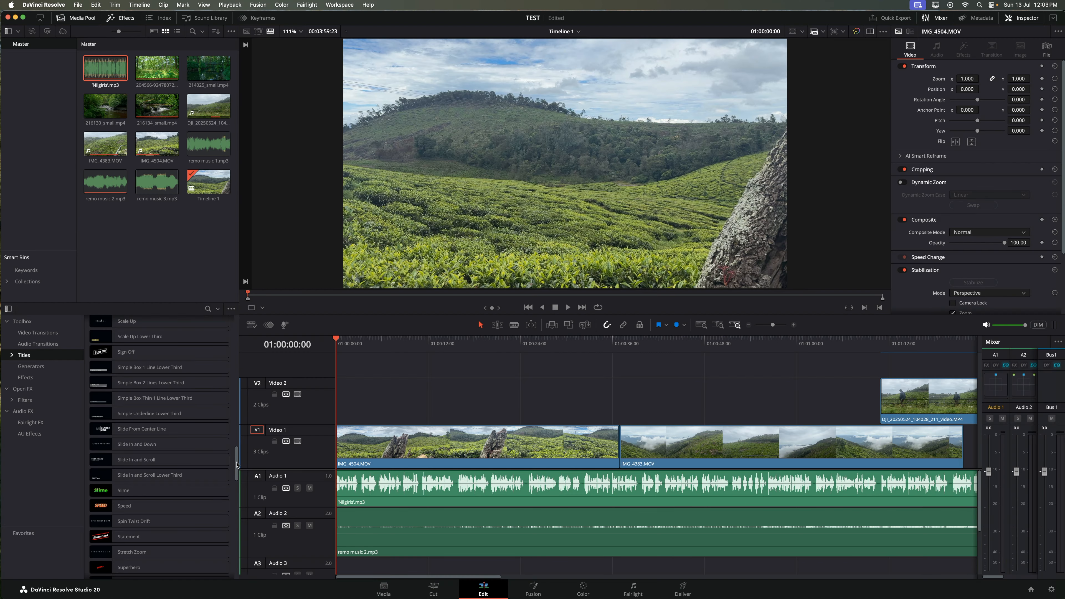
pyautogui.moveTo(236, 464); pyautogui.dragTo(237, 486)
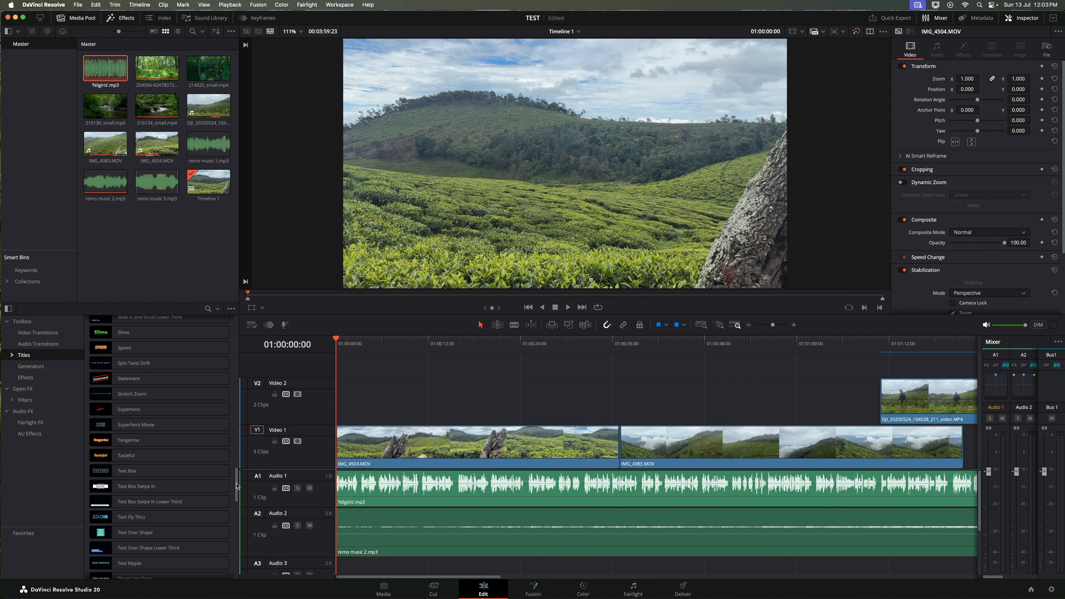
pyautogui.moveTo(138, 488); pyautogui.dragTo(332, 412)
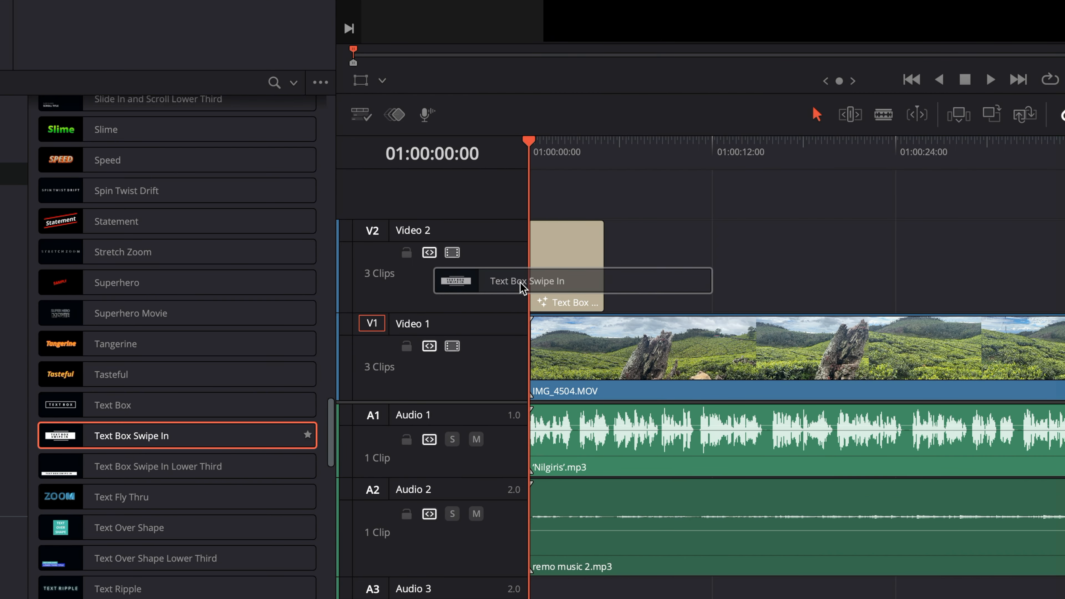
pyautogui.moveTo(522, 289); pyautogui.dragTo(544, 288)
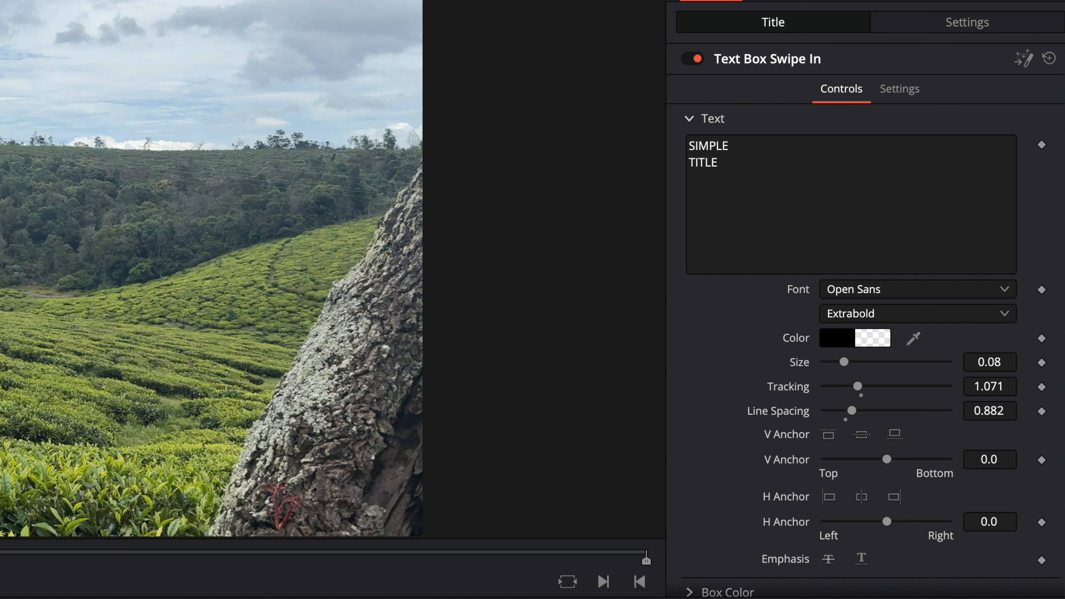
# - Replace SIMPLE TITLE with two-line 'Nilgiris Tamil Nadu' and play the title back
pyautogui.moveTo(746, 154); pyautogui.dragTo(611, 136)
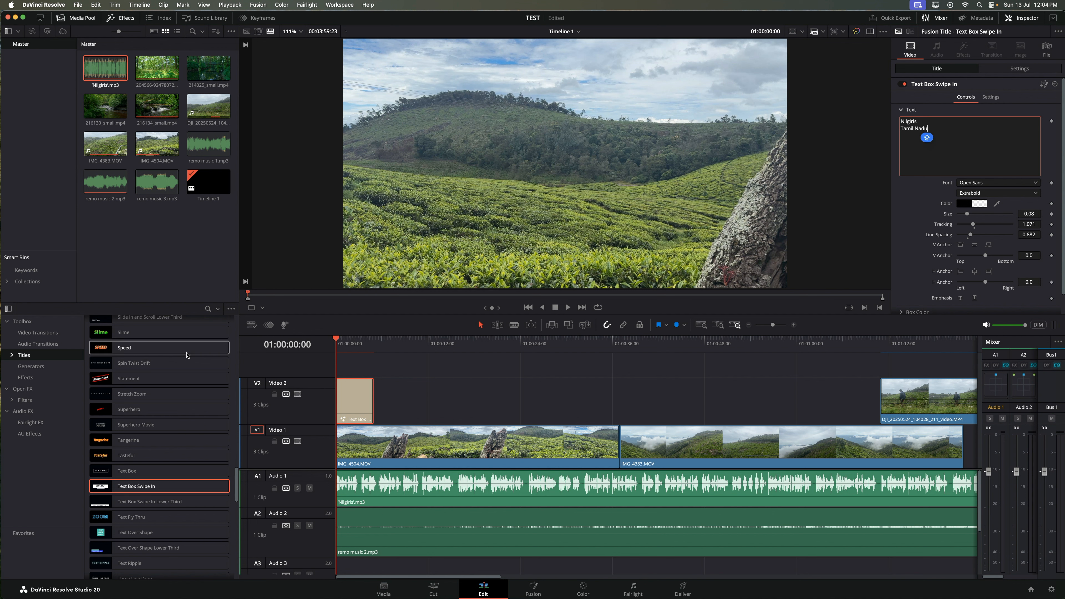
pyautogui.click(331, 341)
pyautogui.press('space')
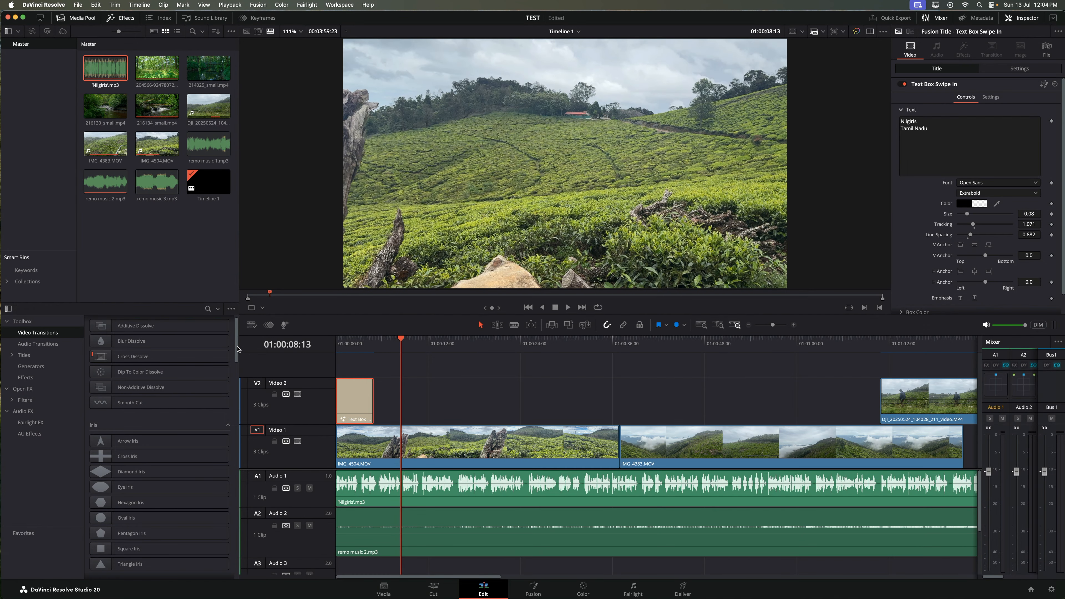
# - Add a Spiral Wipe between the two Video 1 clips and preview it
pyautogui.scroll(-2, 238, 375)
pyautogui.moveTo(238, 374); pyautogui.dragTo(237, 419)
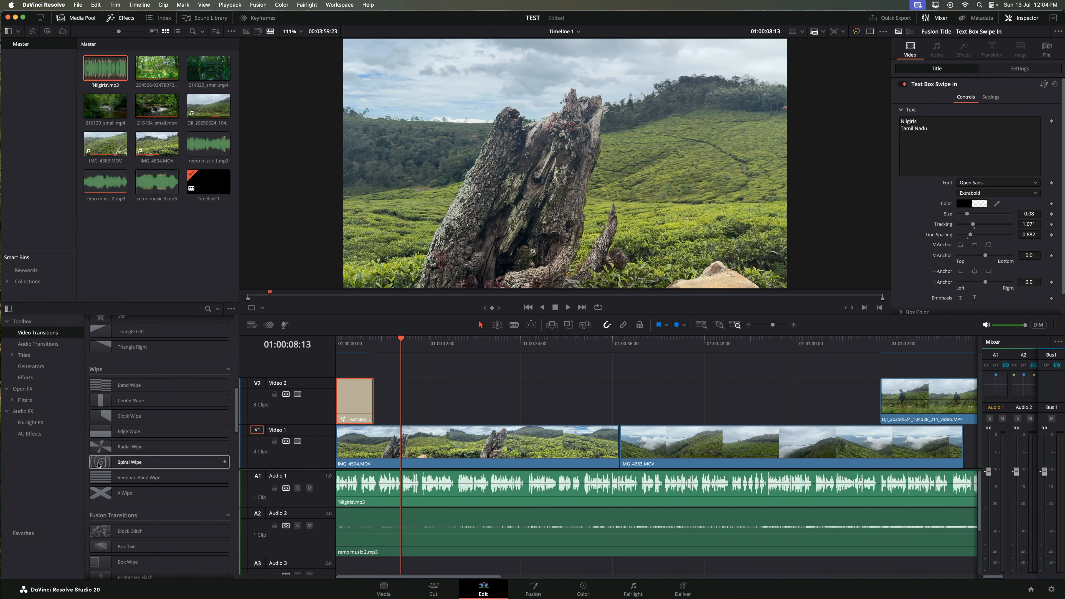
pyautogui.moveTo(97, 464); pyautogui.dragTo(614, 448)
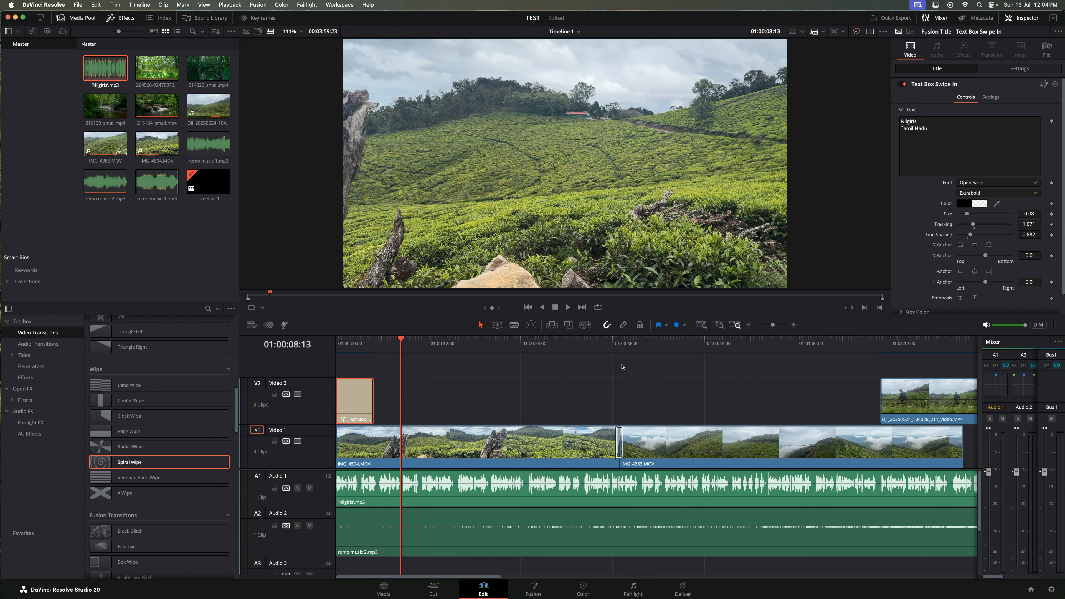
pyautogui.click(610, 346)
pyautogui.press('space')
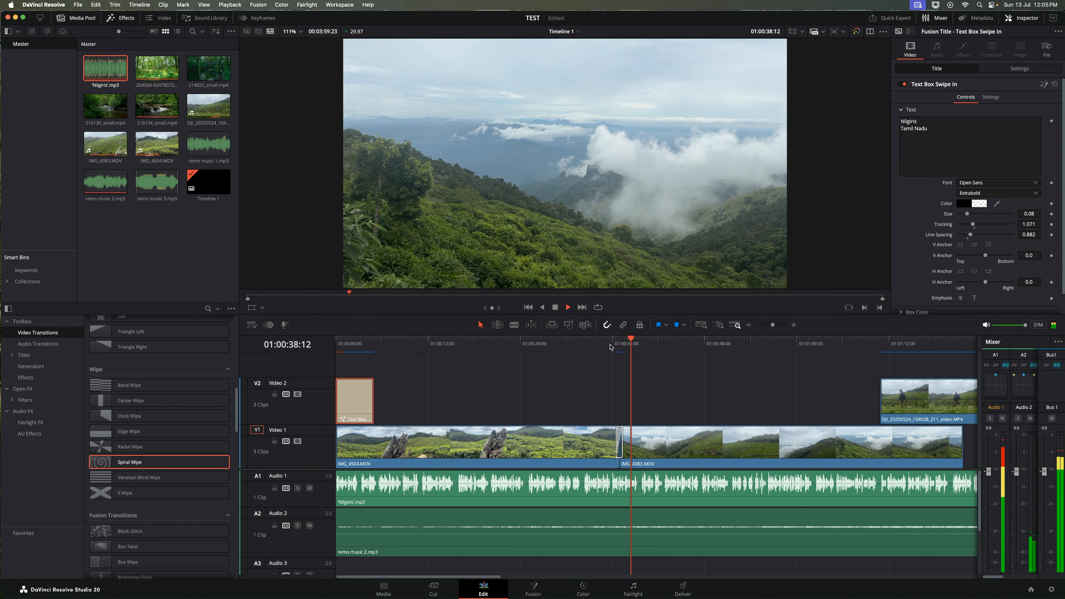
pyautogui.press('space')
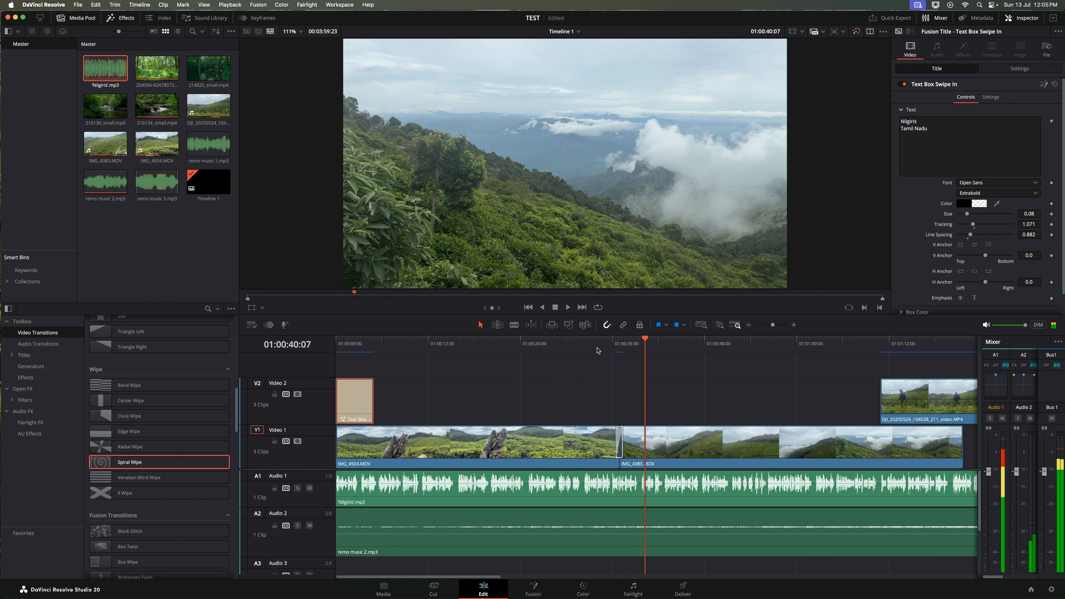
# - Add a Pan Right transition at the start of the DJI clip on Video 2 and preview it
pyautogui.moveTo(235, 412)
pyautogui.mouseDown()
pyautogui.moveTo(235, 499)
pyautogui.moveTo(901, 348)
pyautogui.moveTo(881, 395)
pyautogui.mouseUp()
pyautogui.click(877, 344)
pyautogui.press('space')
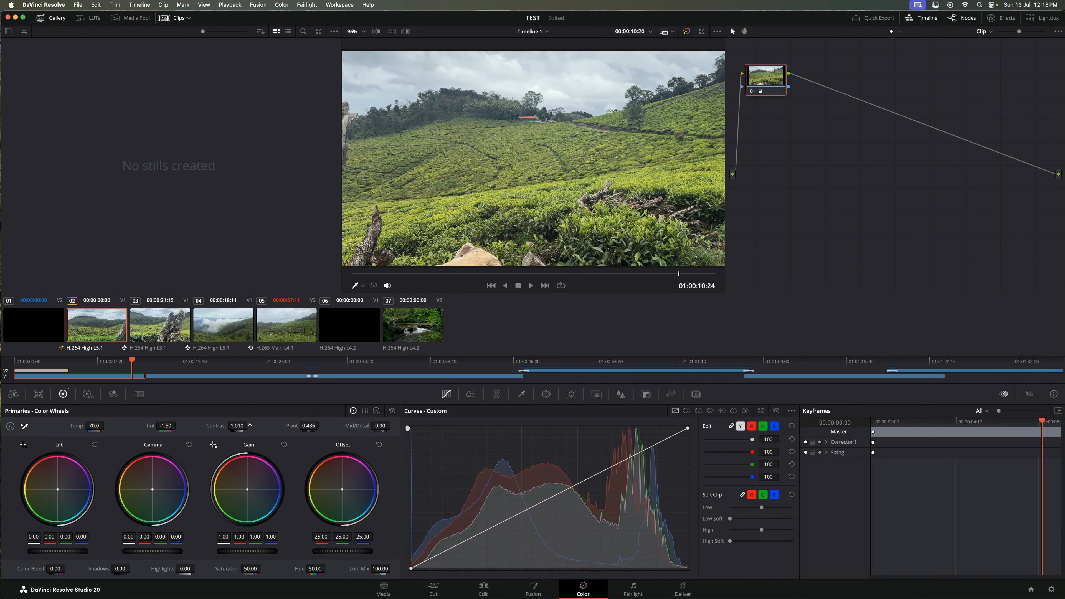
# - Grade clip 02: pivot 0.427, tint 0.00, and slightly cooler Gain, Gamma and Offset balance
pyautogui.moveTo(309, 426); pyautogui.dragTo(307, 426)
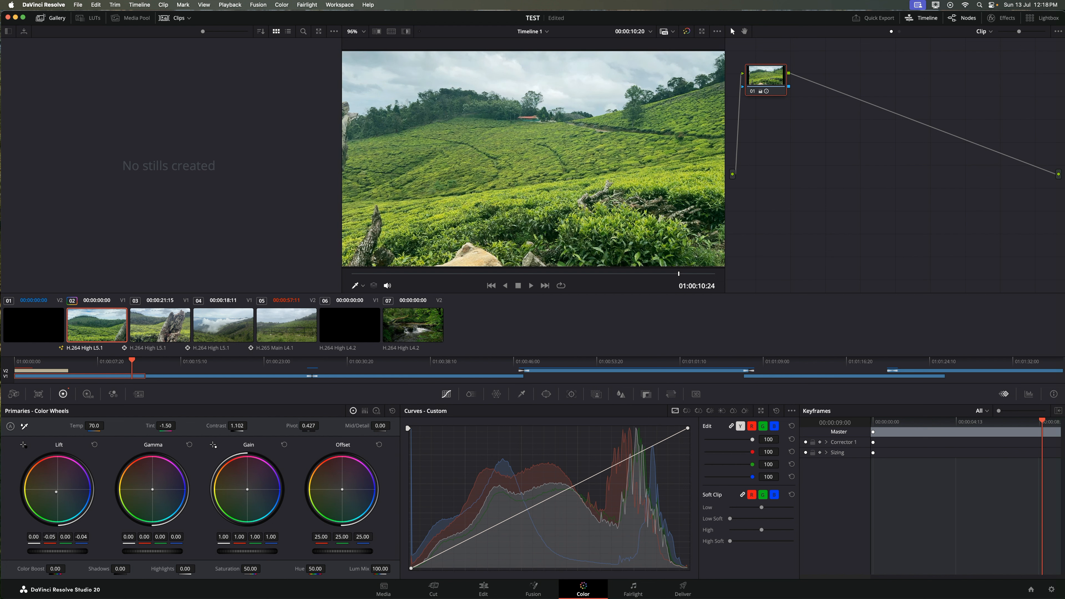
pyautogui.moveTo(247, 490); pyautogui.dragTo(246, 489)
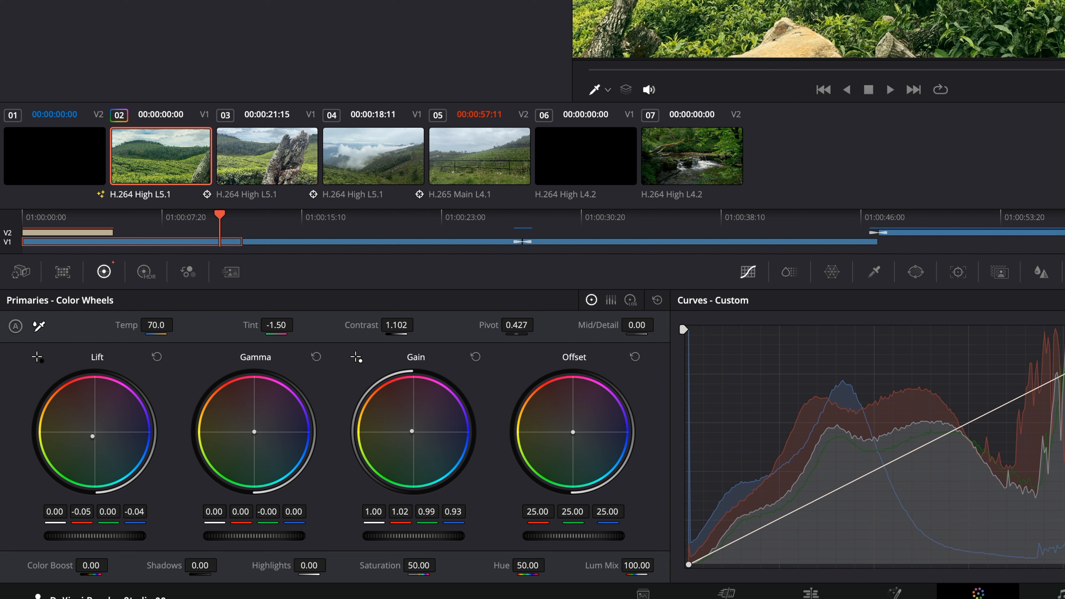
pyautogui.moveTo(153, 489); pyautogui.dragTo(152, 488)
pyautogui.moveTo(276, 329); pyautogui.dragTo(279, 329)
pyautogui.moveTo(574, 435); pyautogui.dragTo(574, 436)
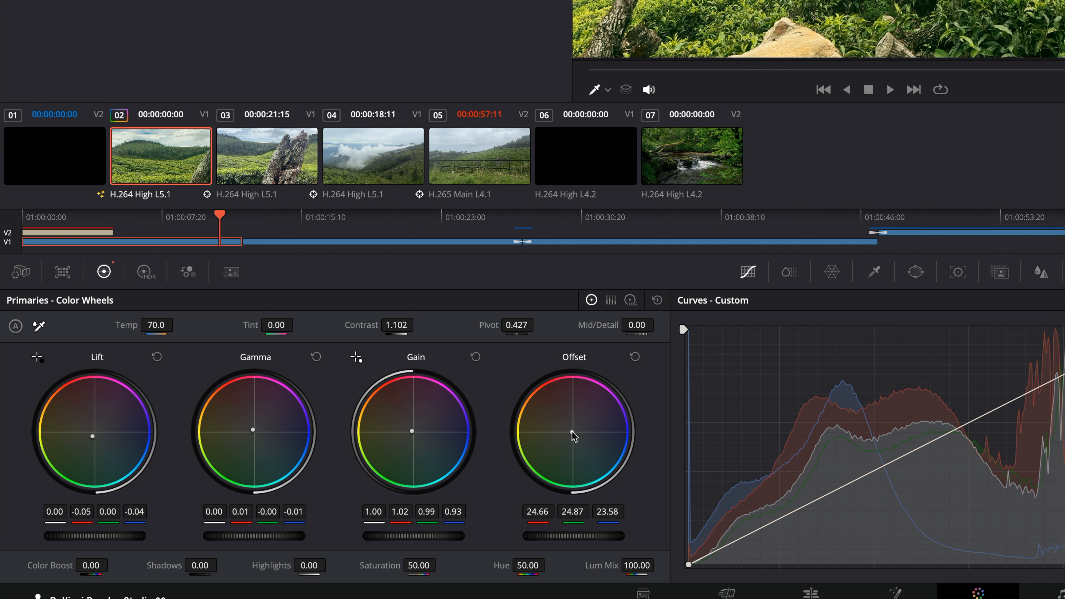
# - Adjust clip 02's colour temperature, then play the edit with the Nilgiris title on the Edit page
pyautogui.click(269, 171)
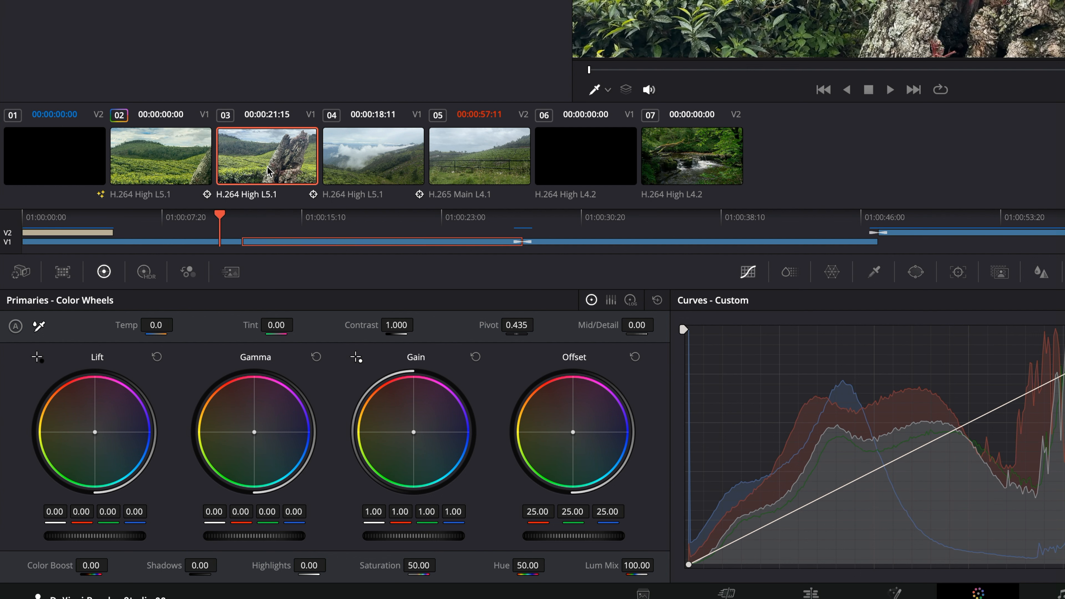
pyautogui.click(164, 165)
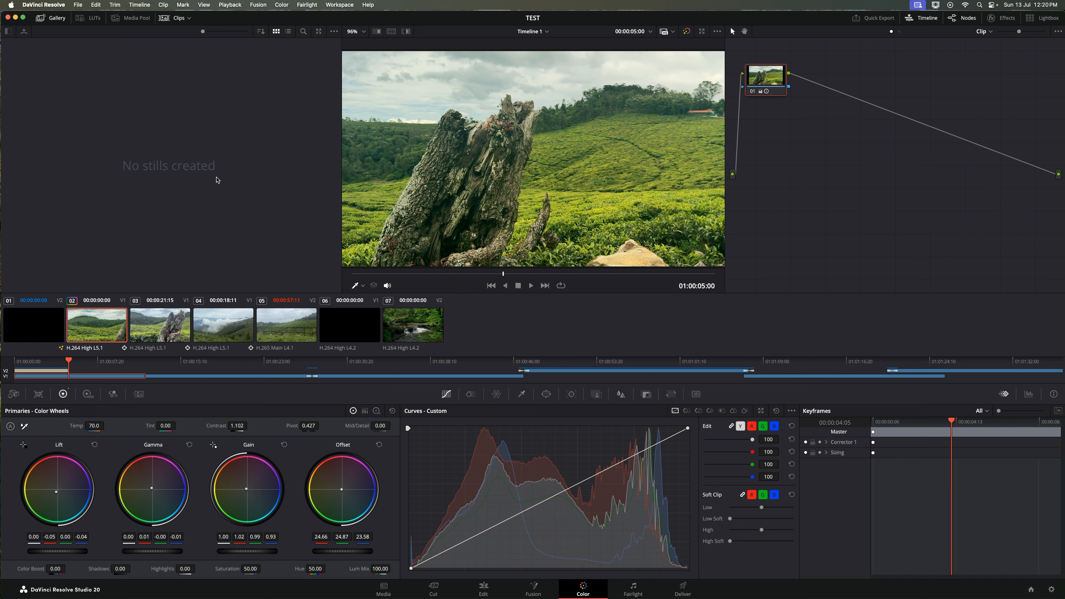
pyautogui.moveTo(106, 426); pyautogui.dragTo(102, 426)
pyautogui.click(484, 589)
pyautogui.press('space')
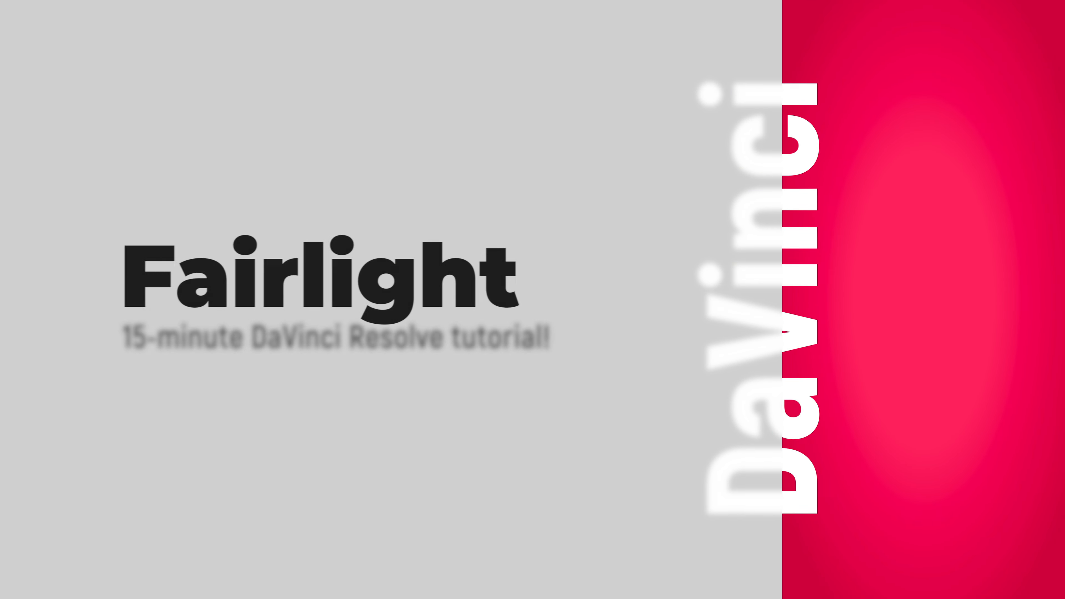
# - Switch to the Fairlight page to view the Nilgiris and remo music 2 audio tracks
pyautogui.click(633, 590)
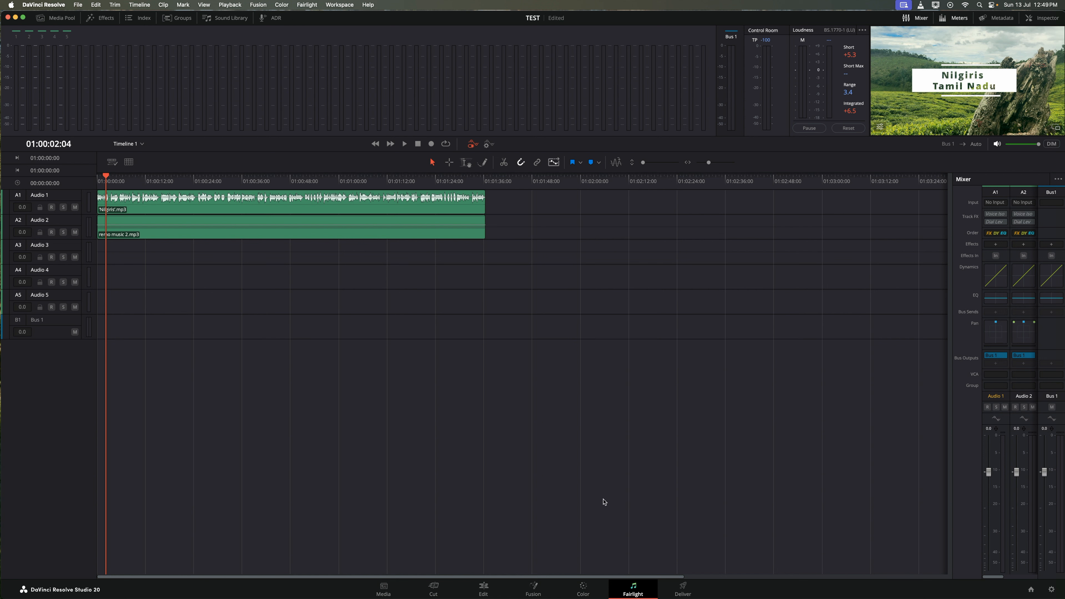
# - Toggle the Fairlight Mixer and Meters panels off and back on
pyautogui.click(908, 18)
pyautogui.click(909, 19)
pyautogui.click(956, 18)
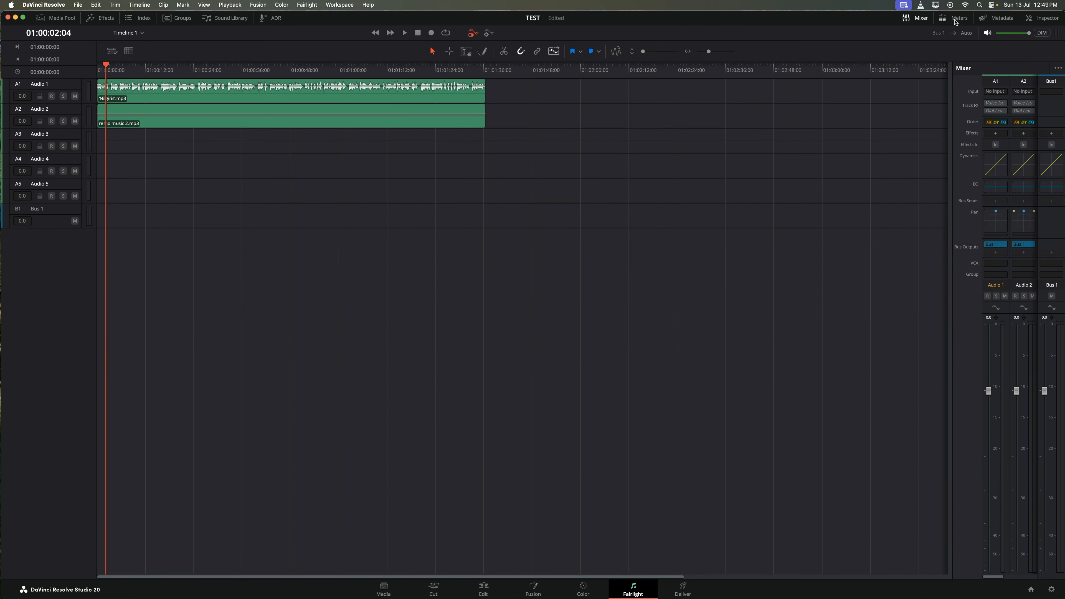
pyautogui.click(955, 19)
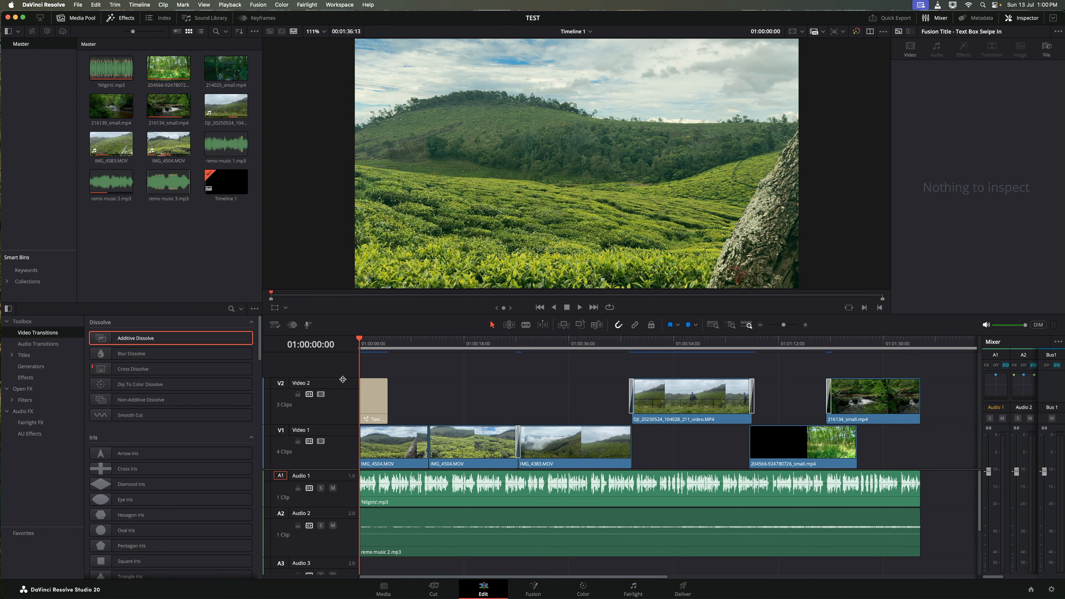
# - Mark the Out point at the end of the edit, 01:01:36:13, and go to the Deliver page
pyautogui.moveTo(360, 340); pyautogui.dragTo(920, 355)
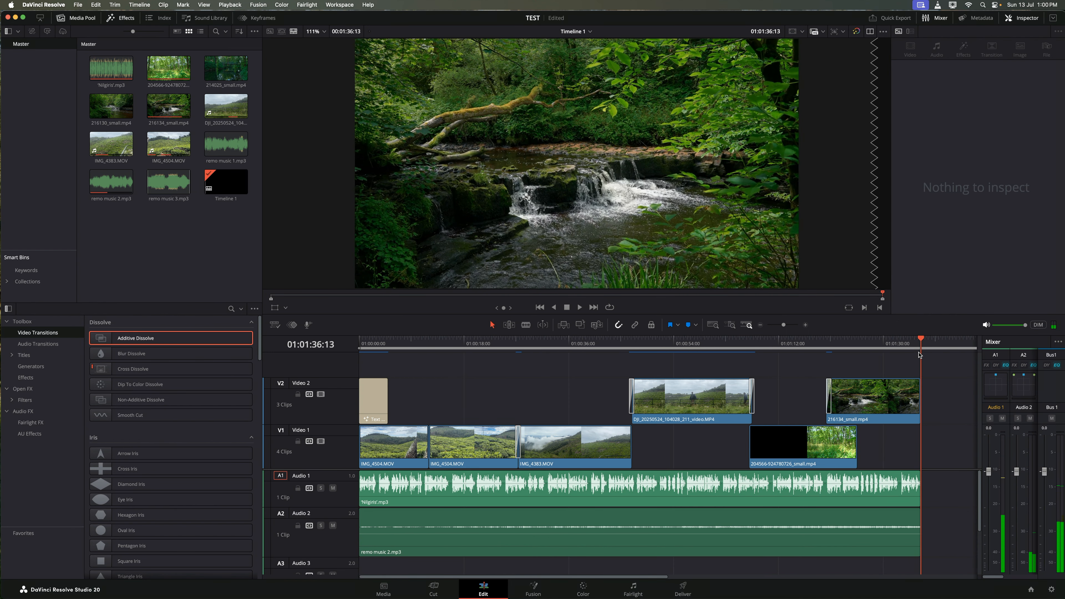
pyautogui.press('o')
pyautogui.moveTo(922, 341)
pyautogui.mouseDown()
pyautogui.moveTo(357, 346)
pyautogui.moveTo(922, 343)
pyautogui.mouseUp()
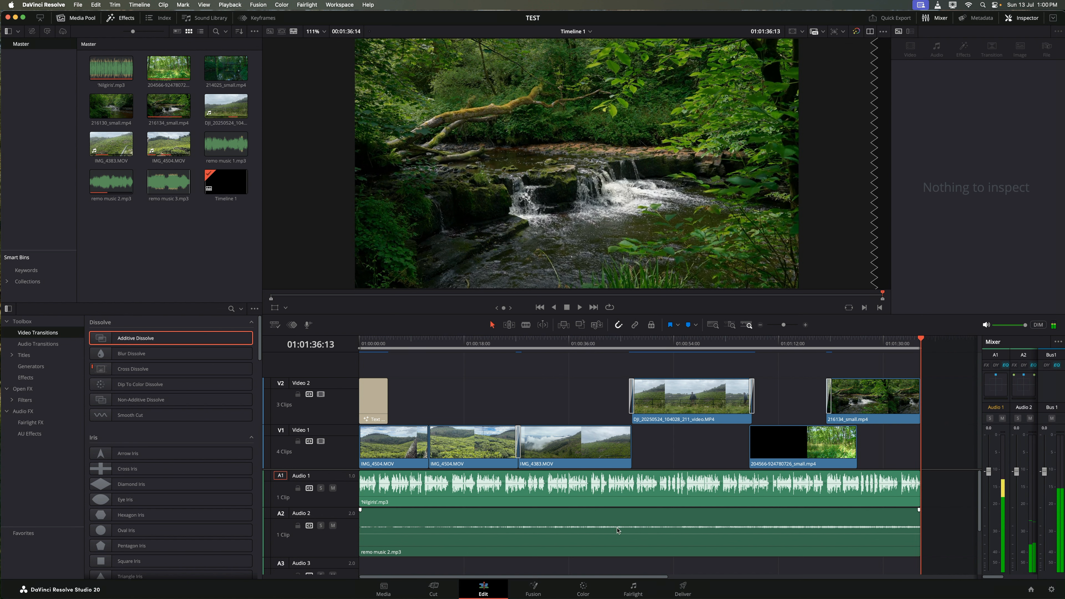
pyautogui.click(683, 589)
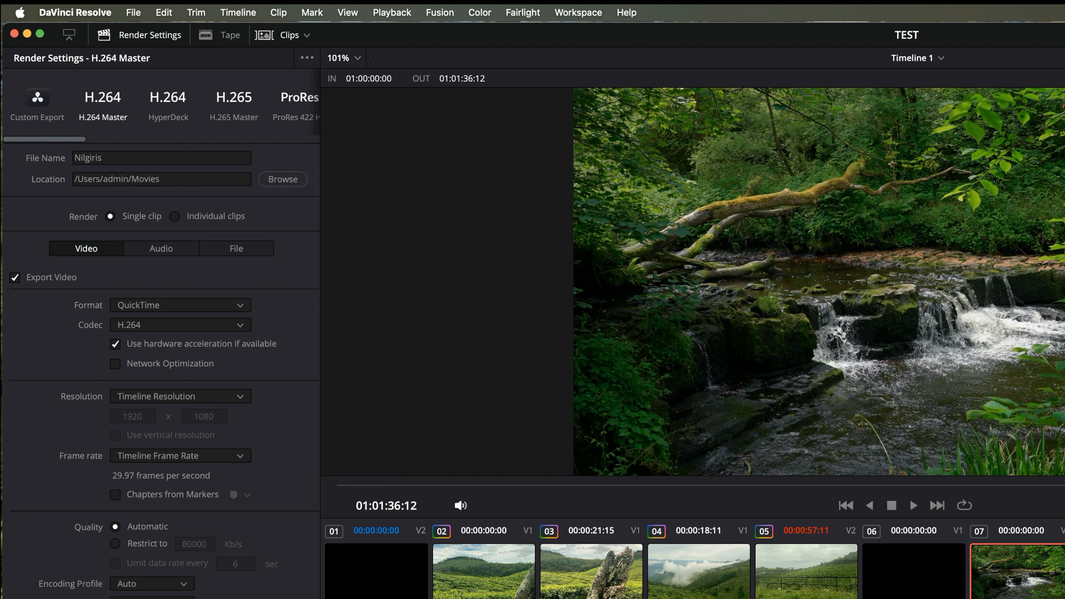
# - Render Job 1 (Timeline 1) to Nilgiris.mov as H.264
pyautogui.click(1032, 290)
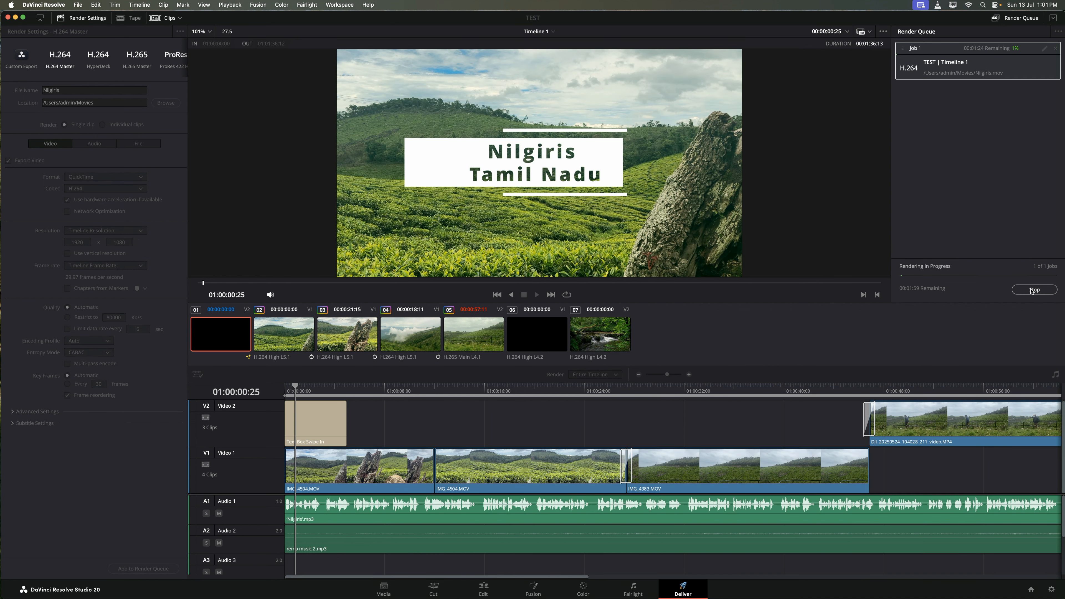